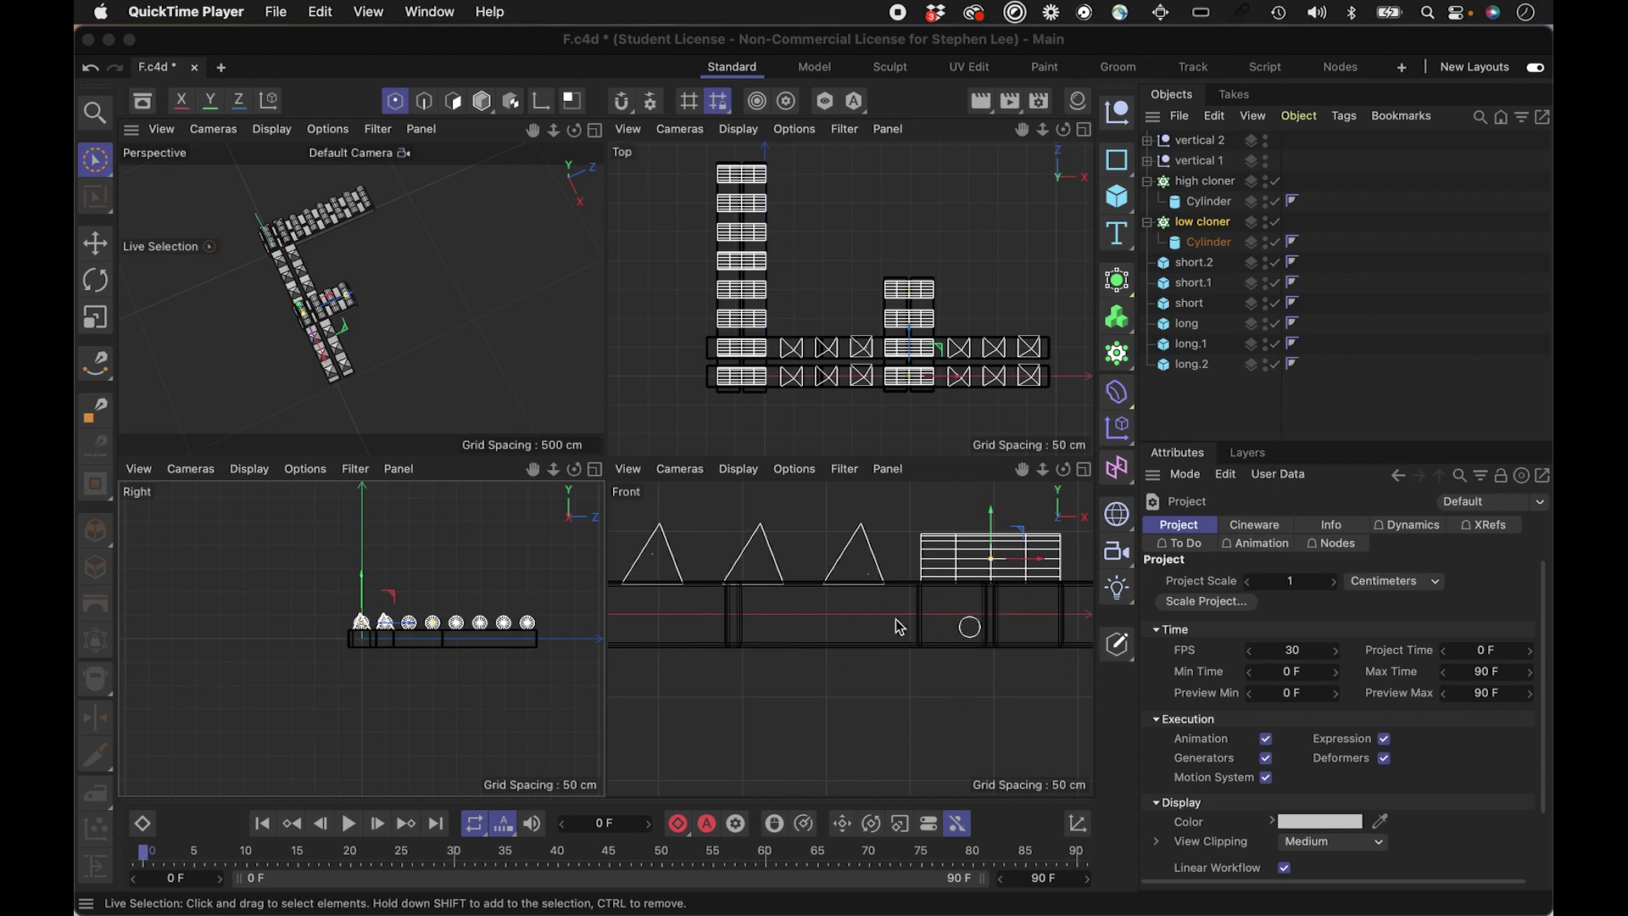
# - Maximize the Perspective viewport with F1 and orbit around the F model
pyautogui.click(847, 583)
pyautogui.press('F1')
pyautogui.keyDown('alt'); pyautogui.moveTo(763, 425); pyautogui.dragTo(506, 669); pyautogui.keyUp('alt')
pyautogui.keyDown('alt'); pyautogui.moveTo(782, 547); pyautogui.dragTo(763, 392); pyautogui.keyUp('alt')
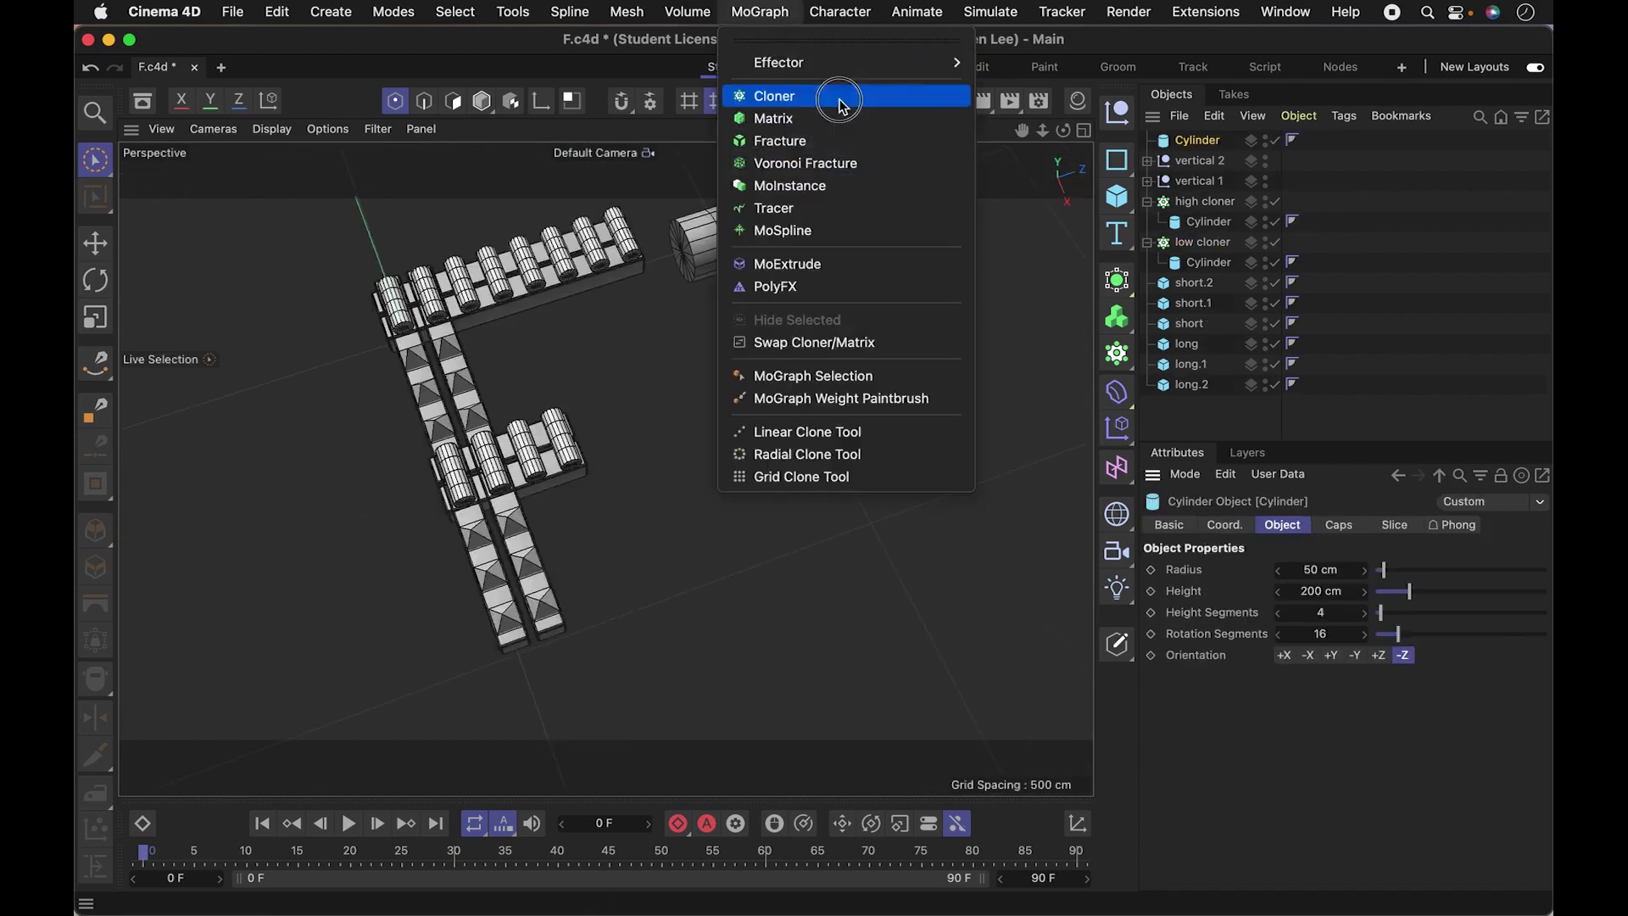
# - Add a MoGraph Cloner, nest the Cylinder under it, and select the Cloner
pyautogui.click(781, 94)
pyautogui.moveTo(1199, 161)
pyautogui.mouseDown()
pyautogui.moveTo(1221, 165)
pyautogui.moveTo(1203, 146)
pyautogui.mouseUp()
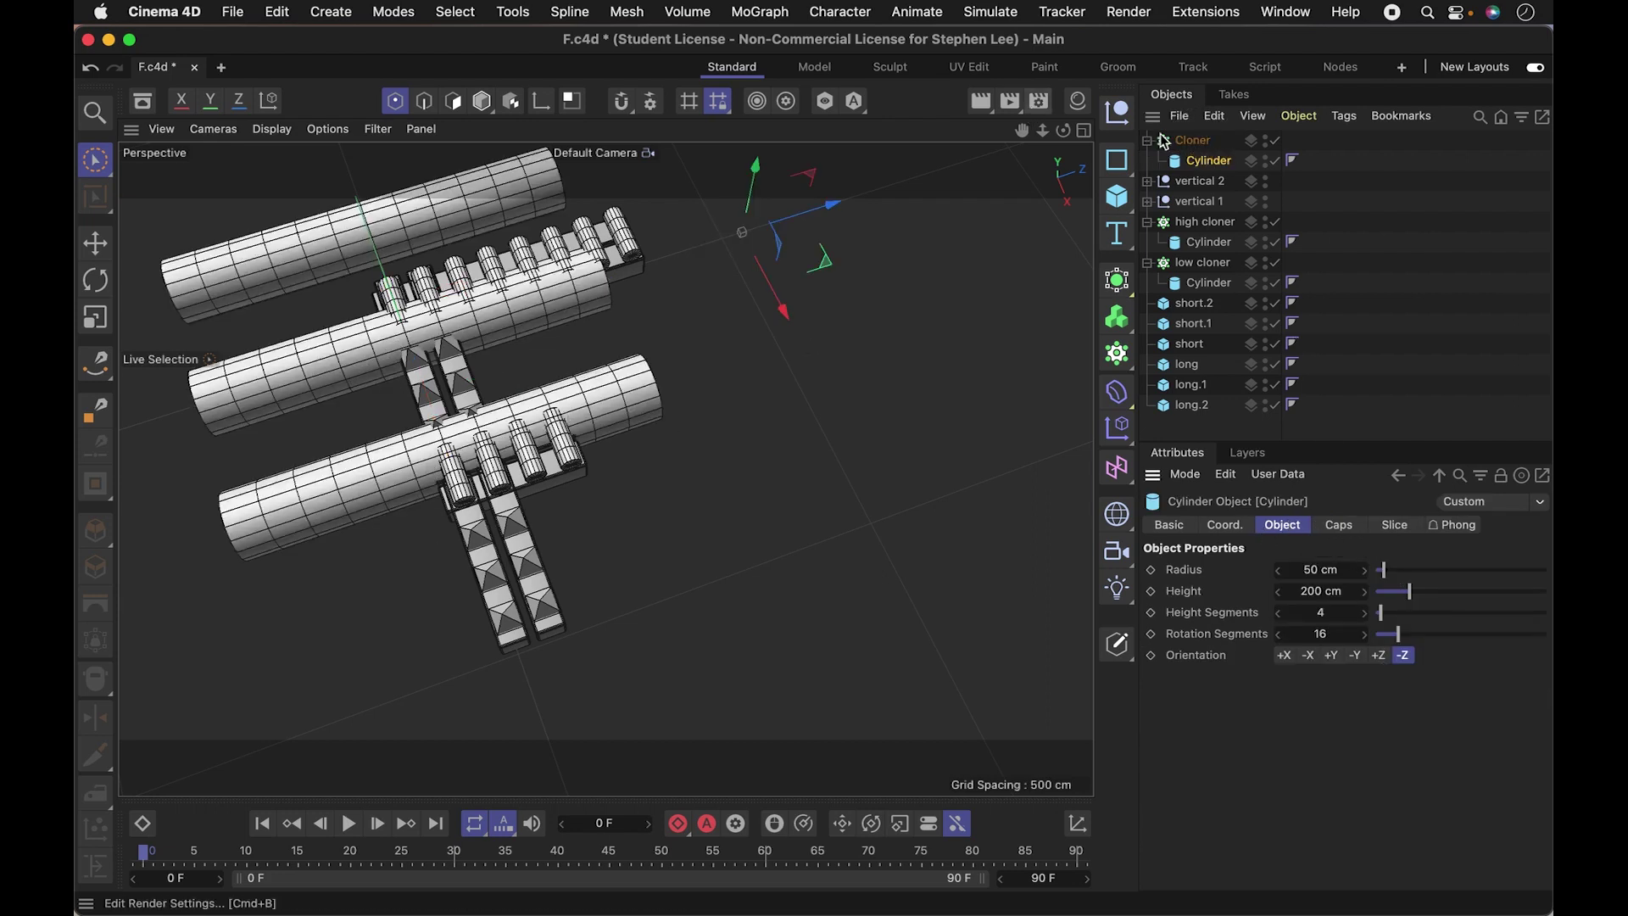
pyautogui.click(1205, 144)
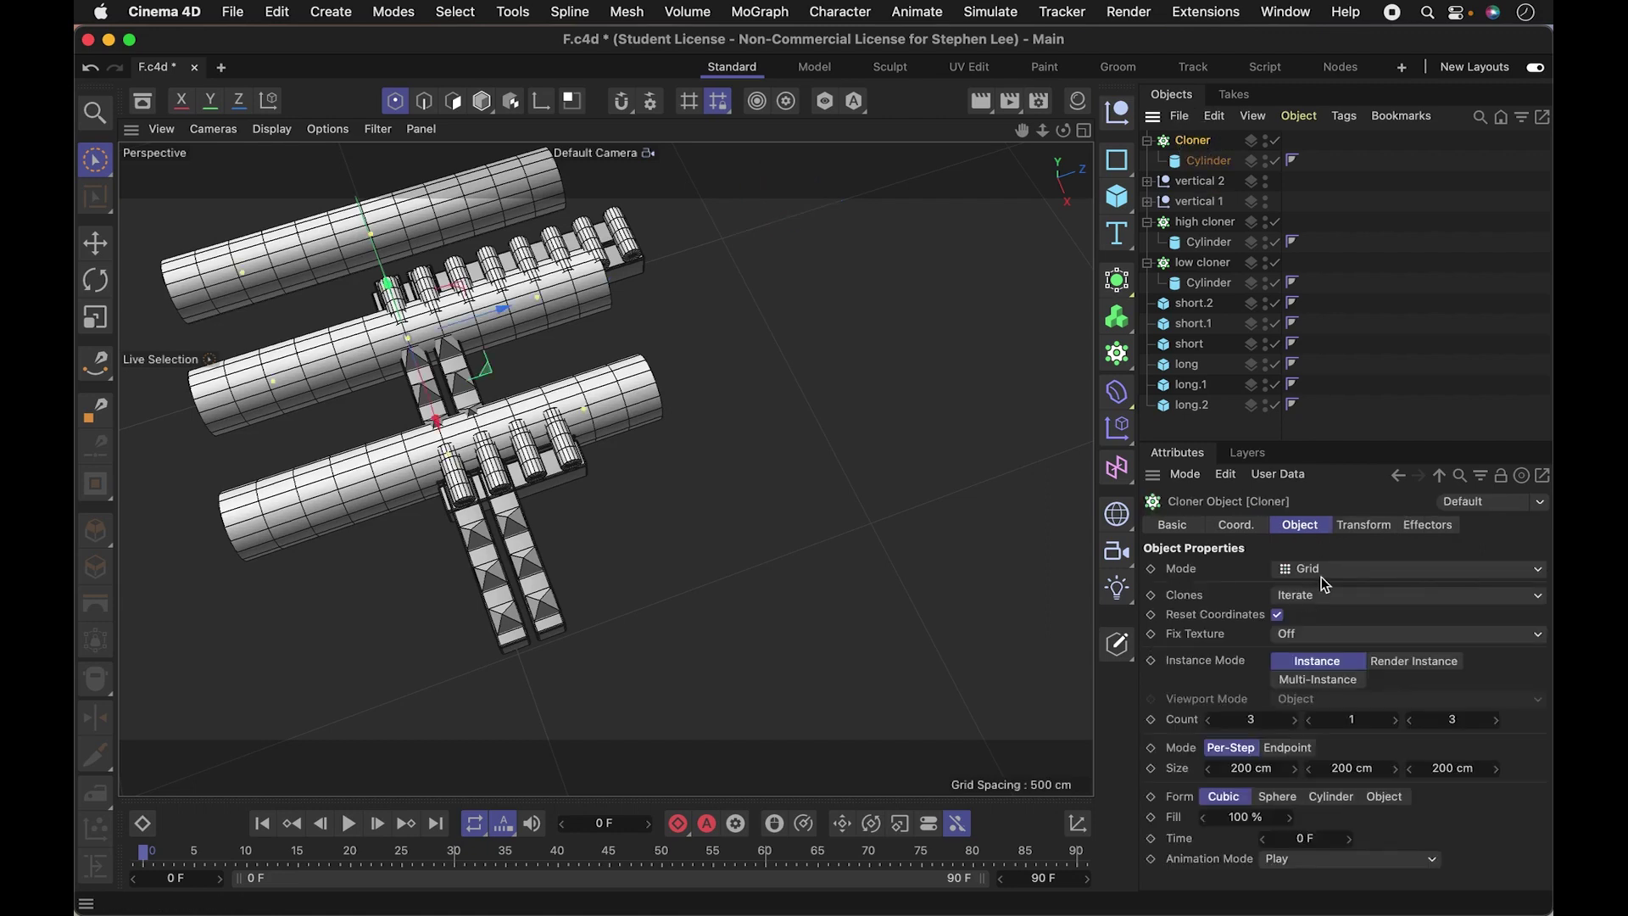
# - Set the Cloner to Linear mode with P.Y 247 cm and 16 clones, size 306 cm
pyautogui.scroll(-5, 582, 511)
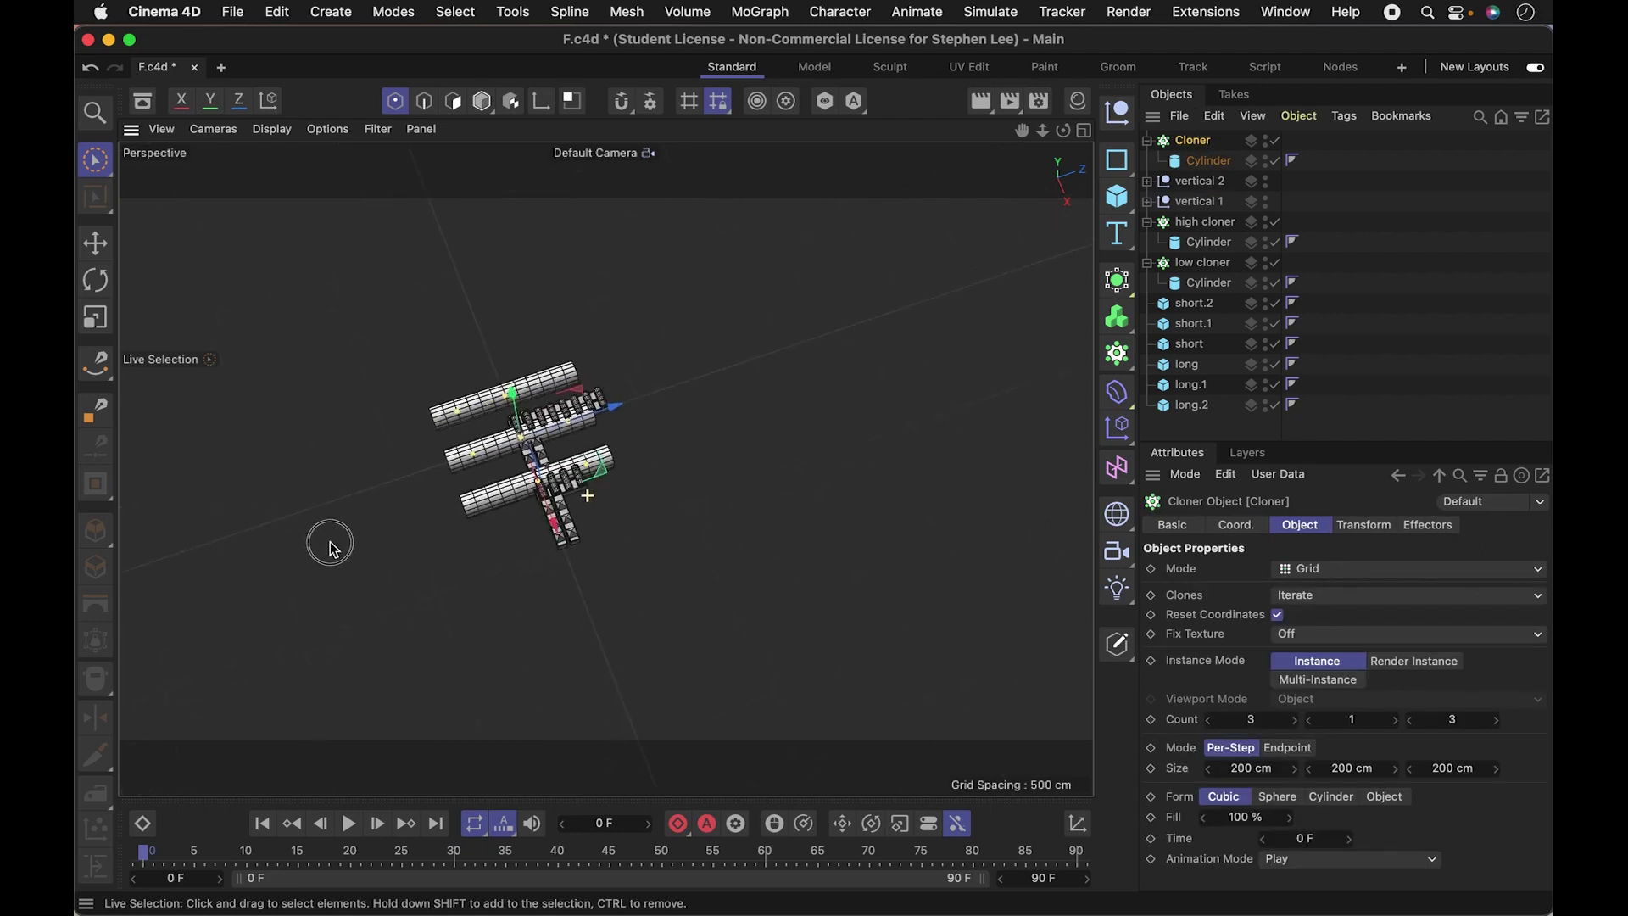
pyautogui.scroll(3, 330, 543)
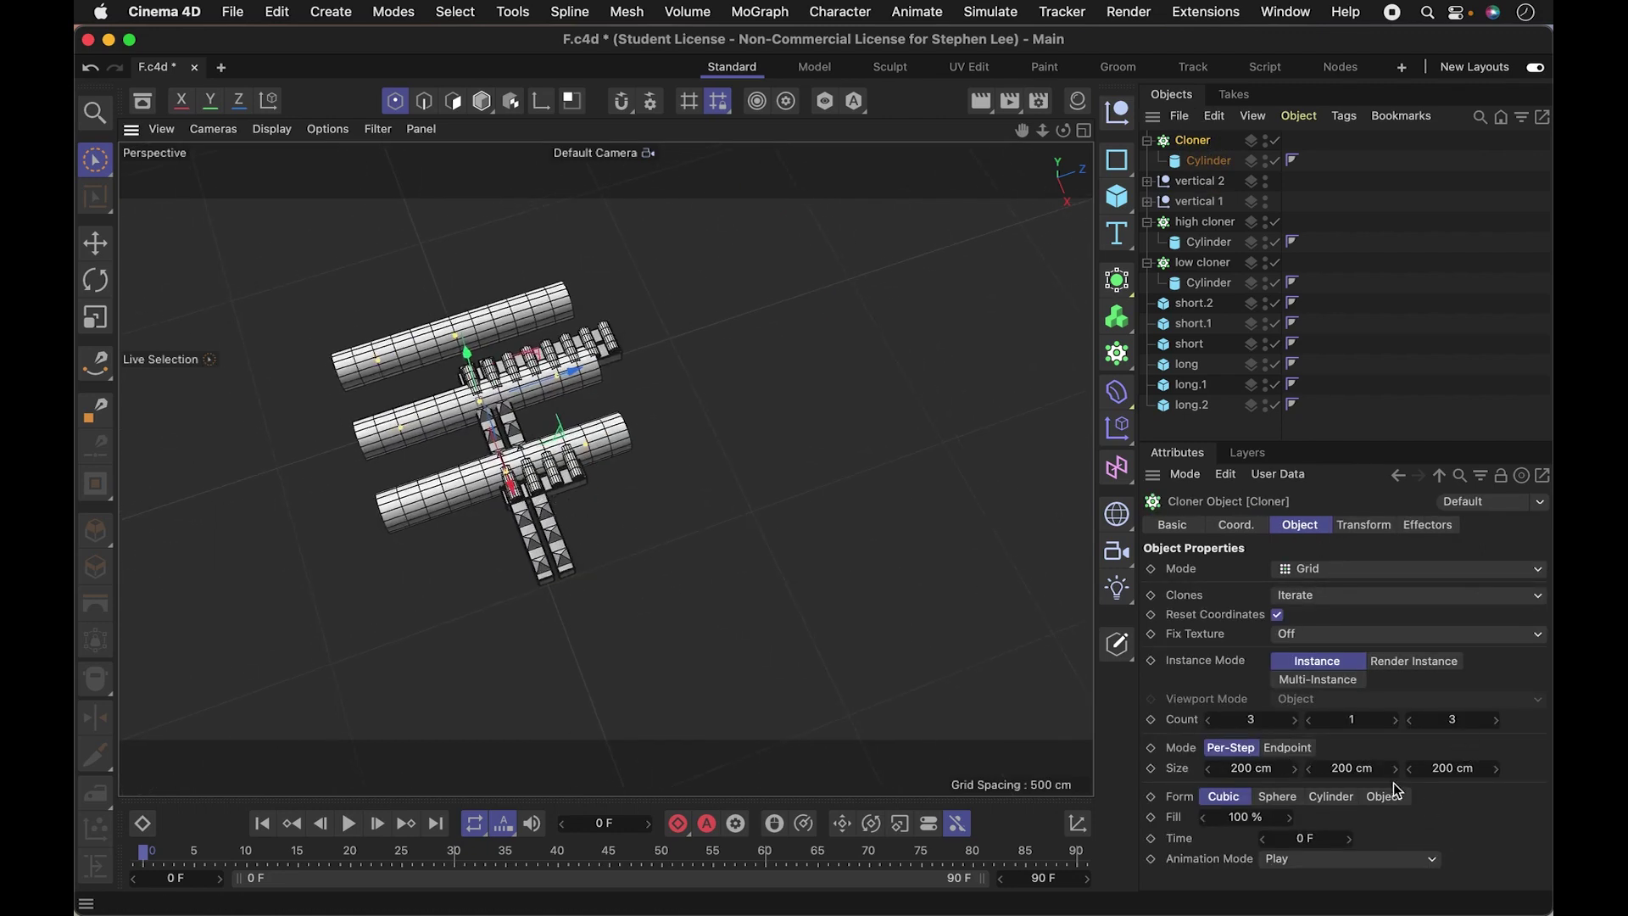
pyautogui.moveTo(1496, 781); pyautogui.dragTo(1543, 781)
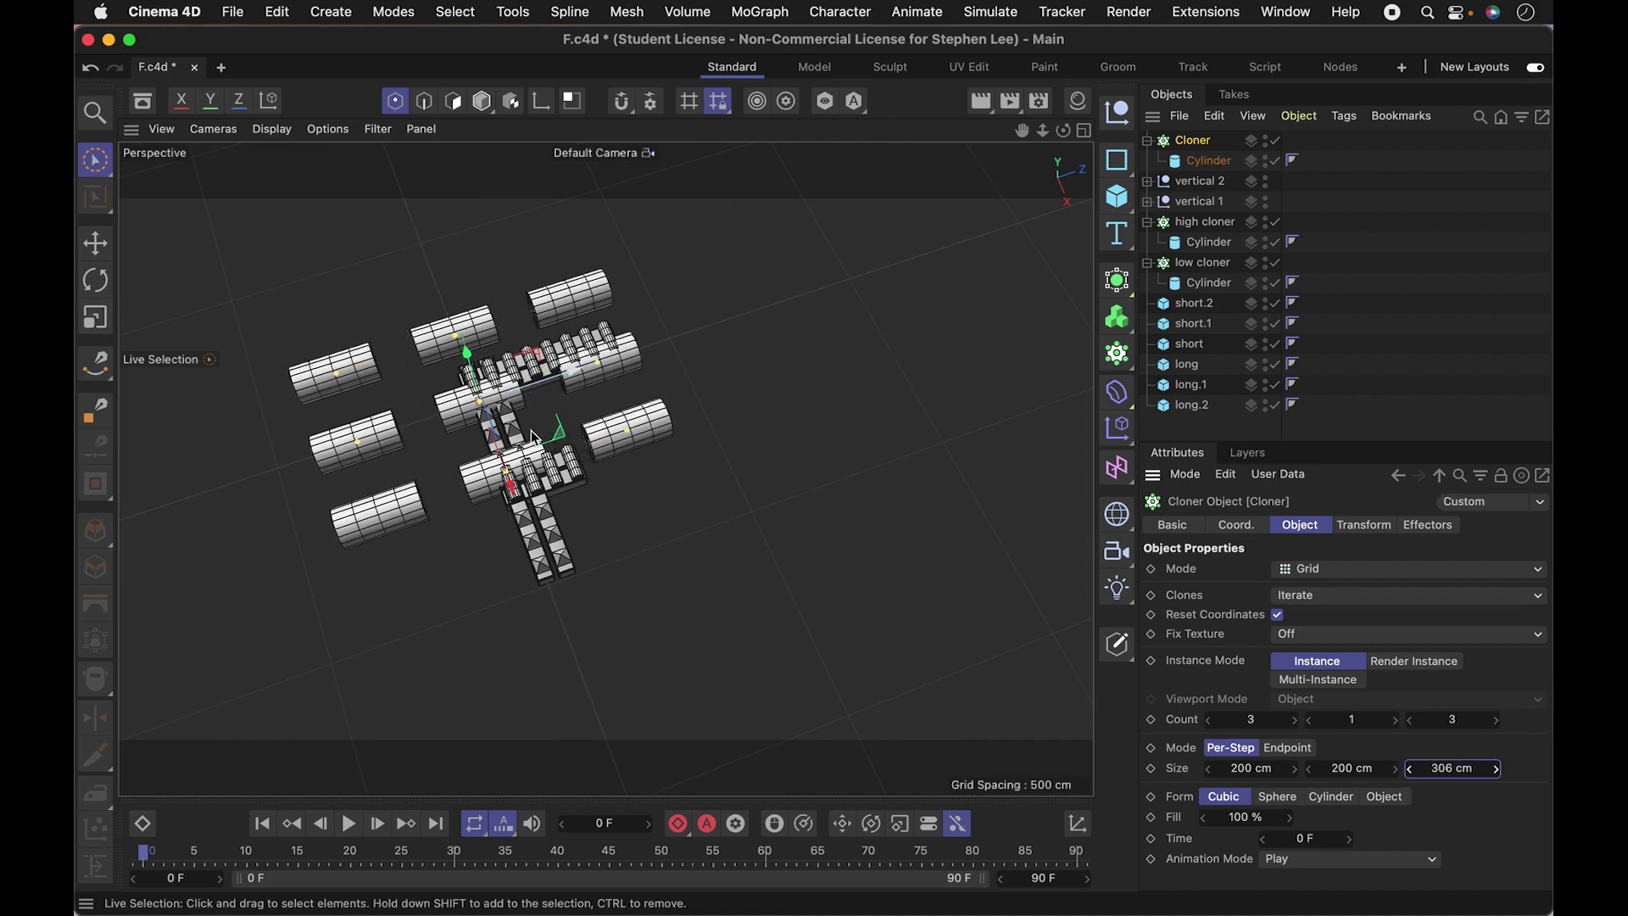
pyautogui.click(1329, 570)
pyautogui.click(1353, 619)
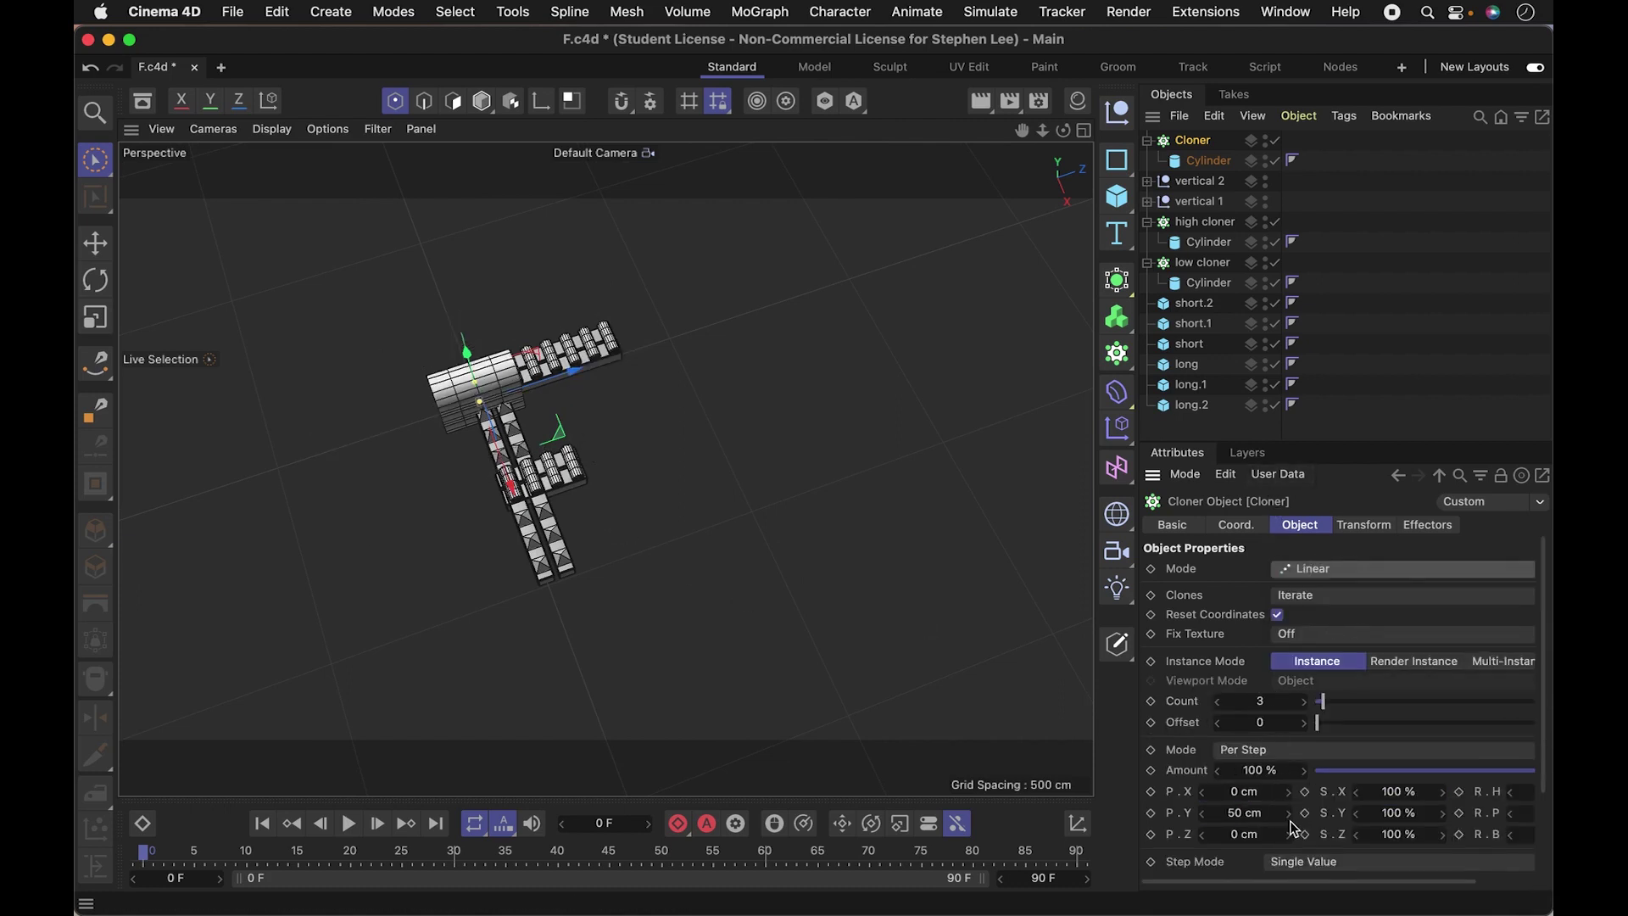
pyautogui.moveTo(1281, 812); pyautogui.dragTo(1357, 810)
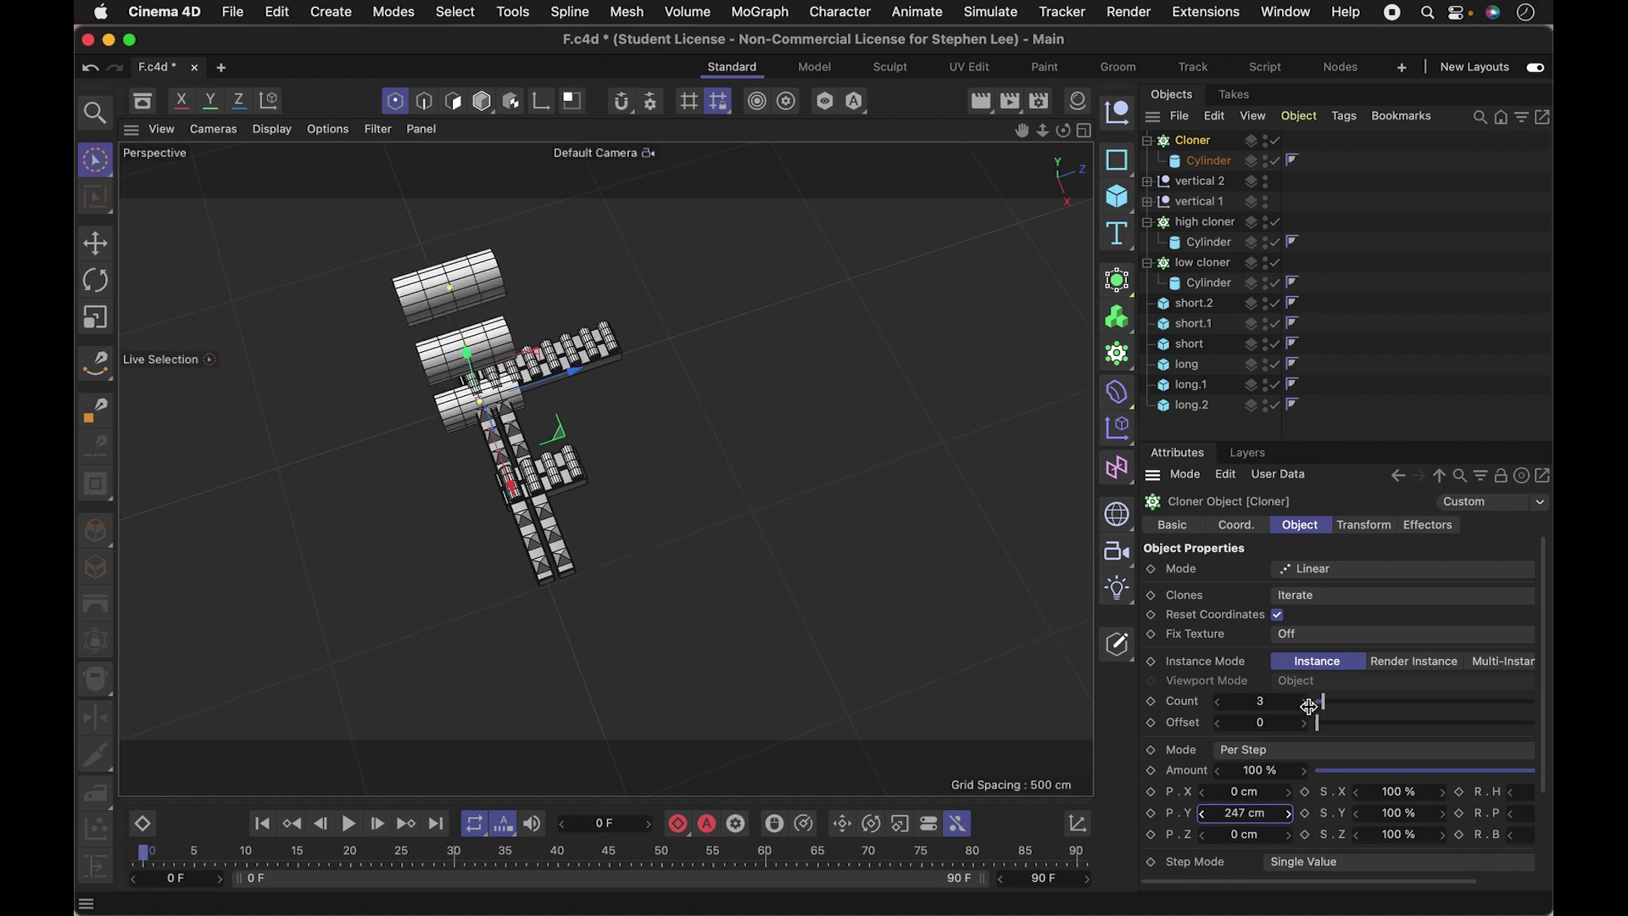
pyautogui.moveTo(1348, 710)
pyautogui.mouseDown()
pyautogui.moveTo(1390, 703)
pyautogui.moveTo(1362, 705)
pyautogui.mouseUp()
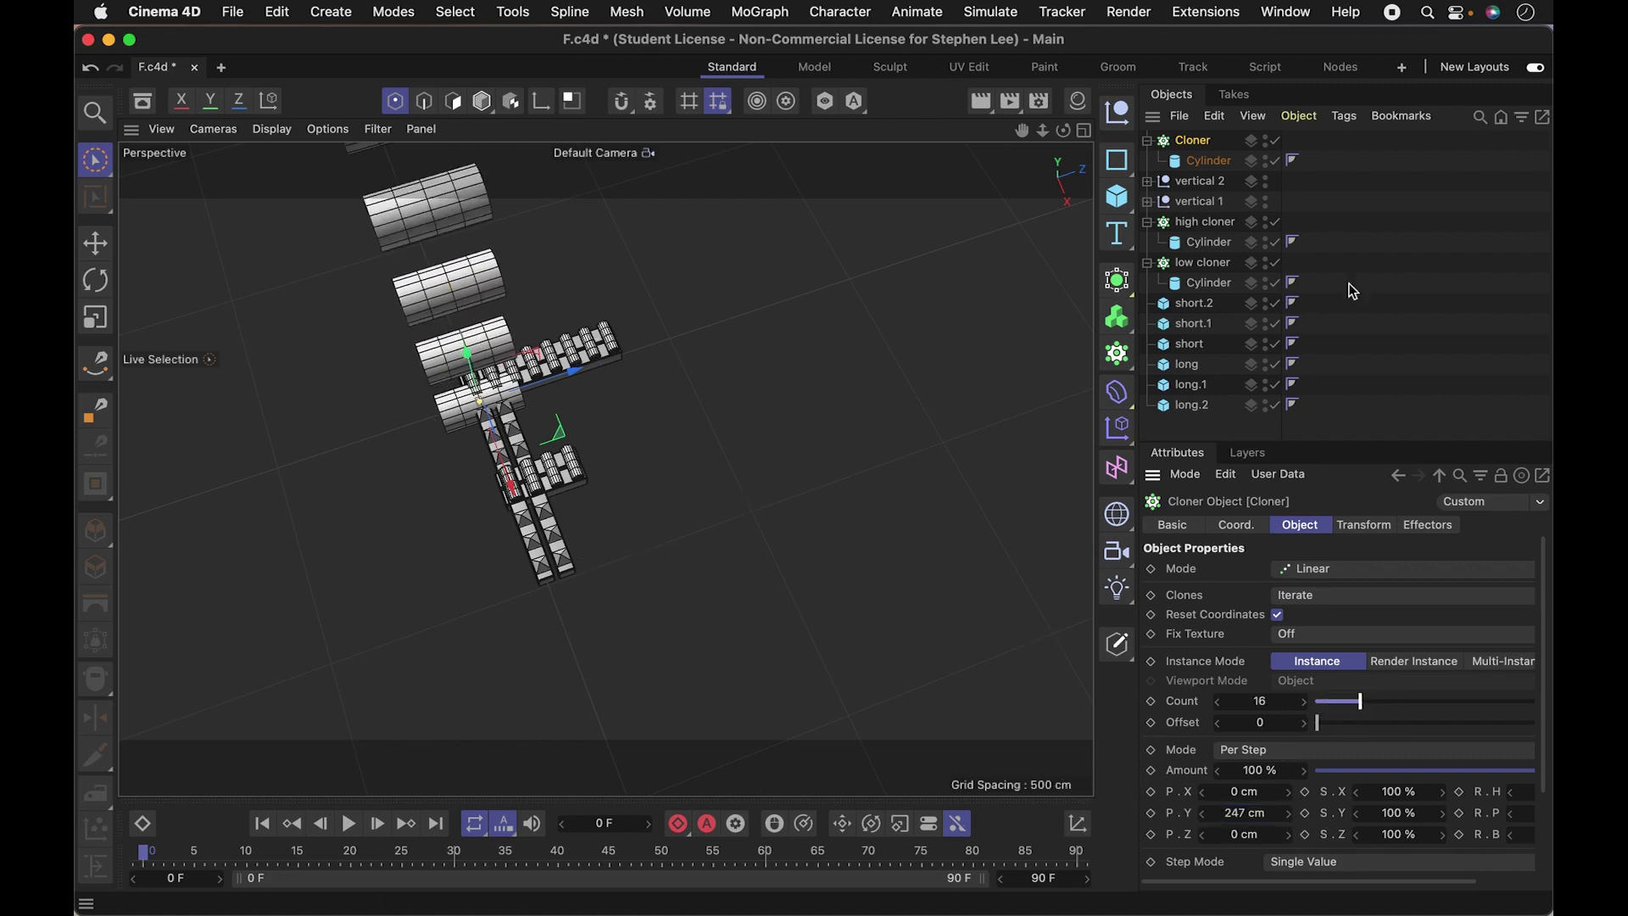
# - Scale down the Cylinder inside the Cloner to shrink the clones
pyautogui.click(1230, 168)
pyautogui.press('t')
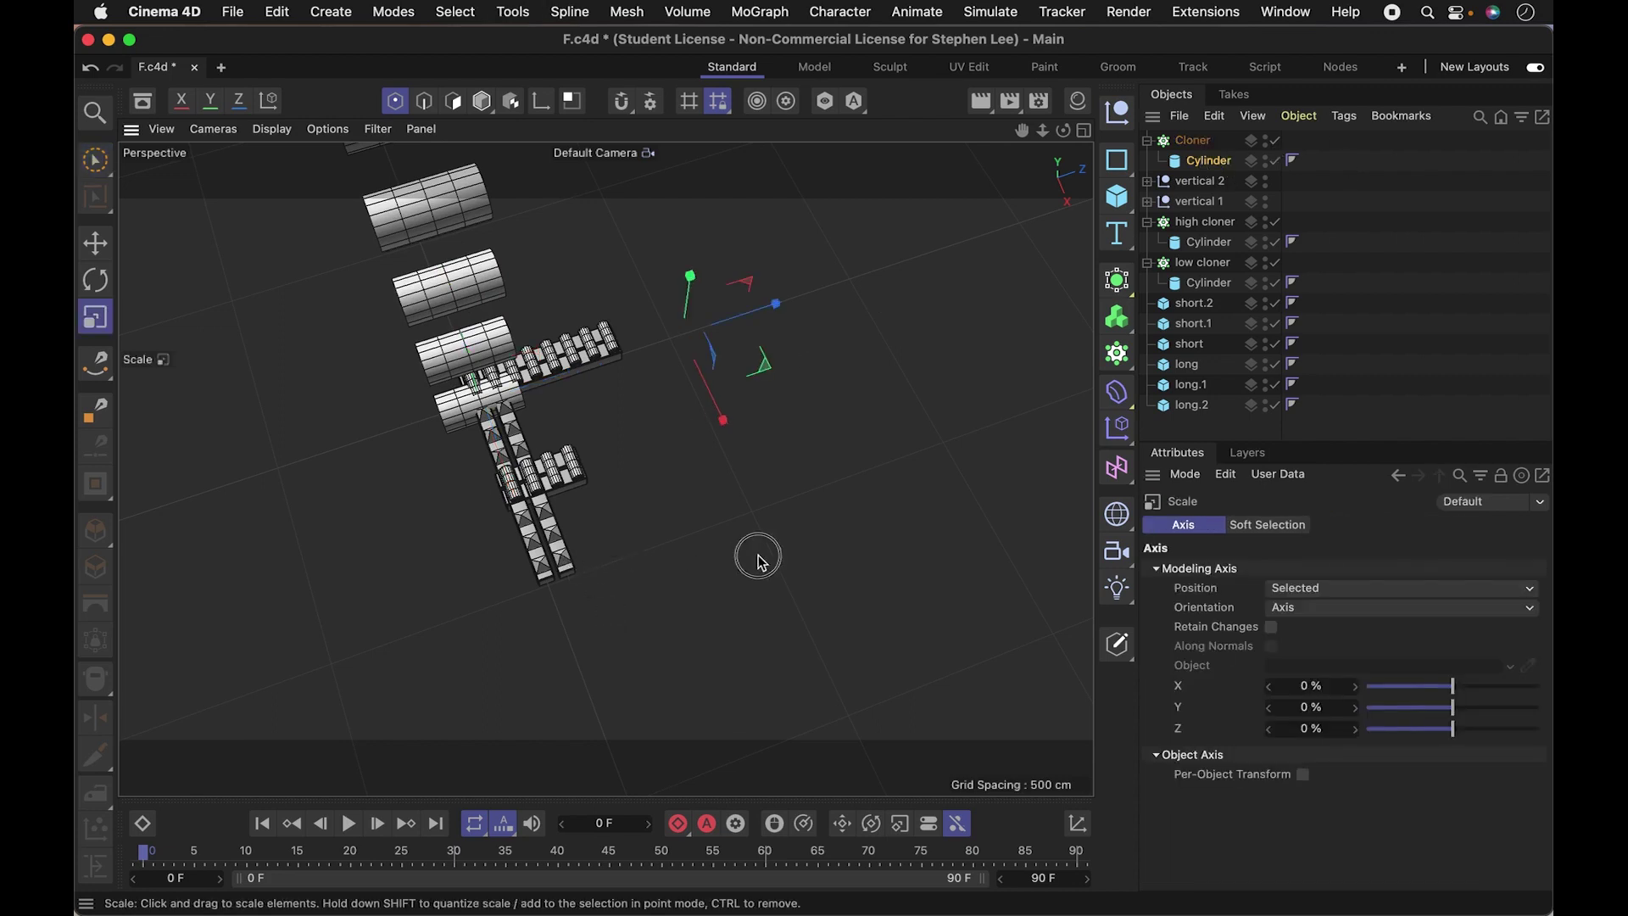
pyautogui.moveTo(756, 552); pyautogui.dragTo(403, 709)
pyautogui.press('space')
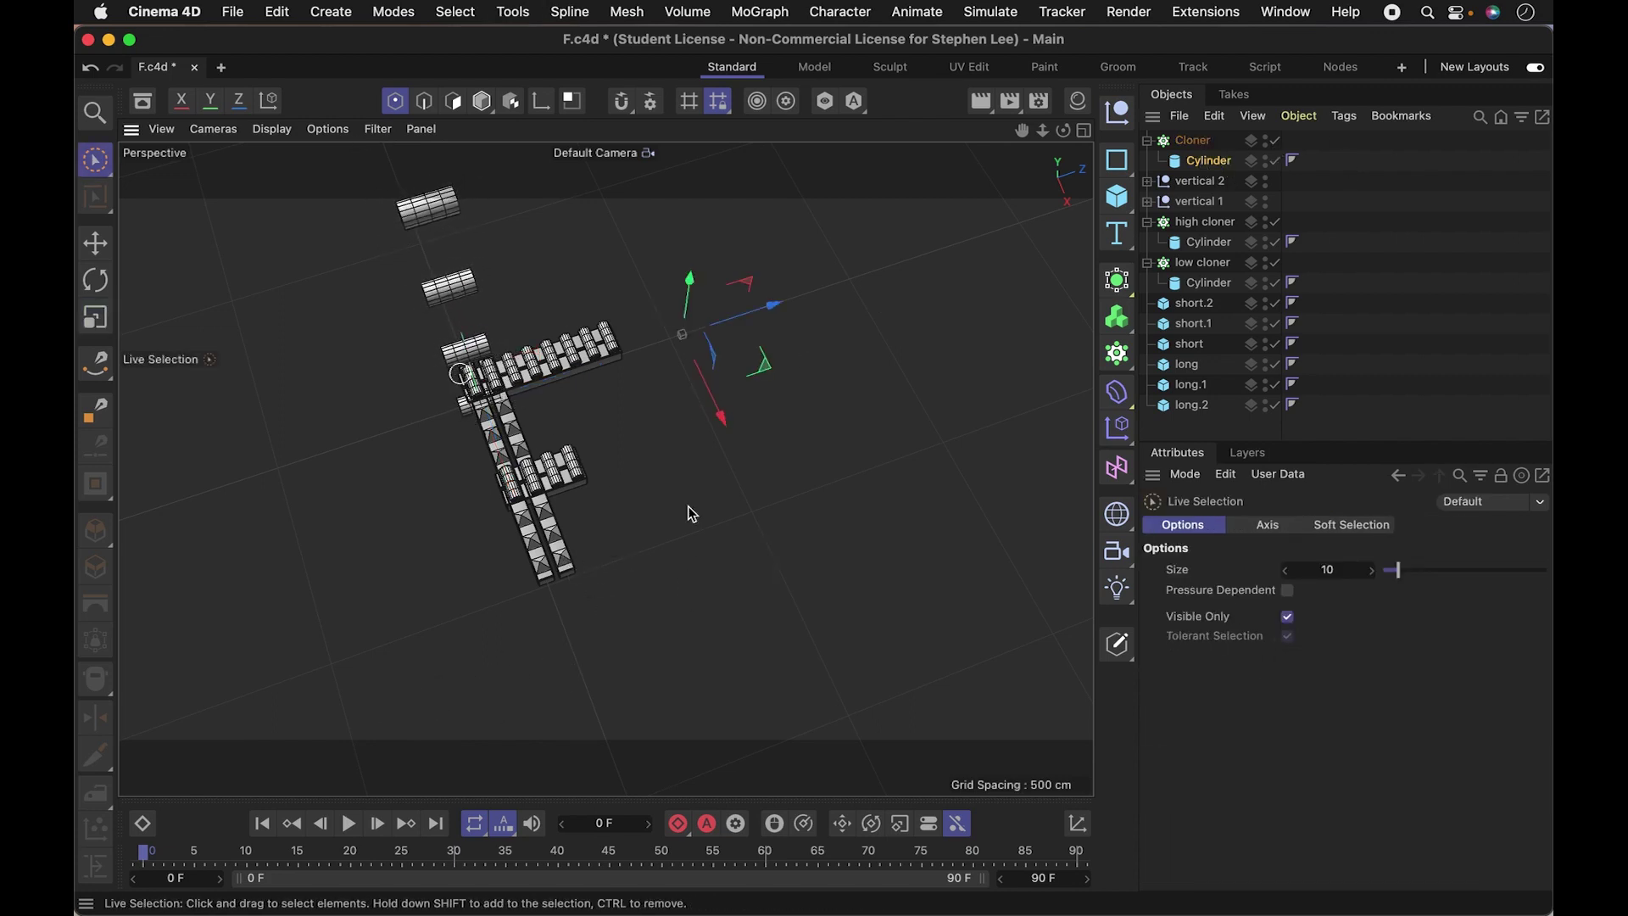
# - Delete the test Cloner with its Cylinder and orbit around the F model
pyautogui.click(1194, 142)
pyautogui.press('Delete')
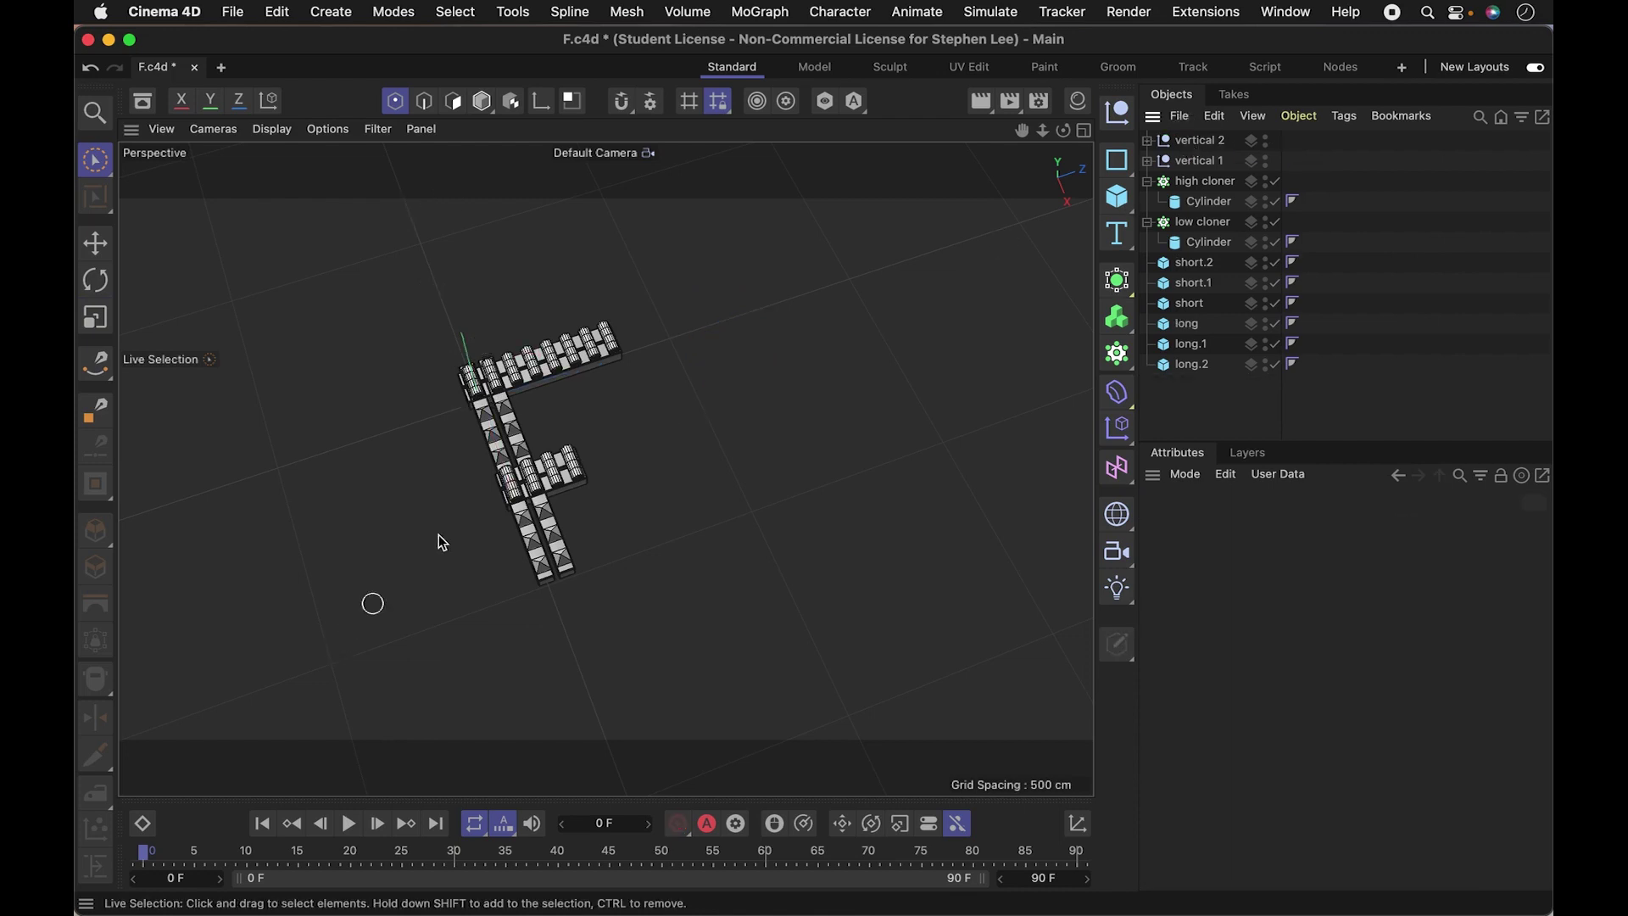
pyautogui.keyDown('alt'); pyautogui.moveTo(562, 504); pyautogui.dragTo(738, 502); pyautogui.keyUp('alt')
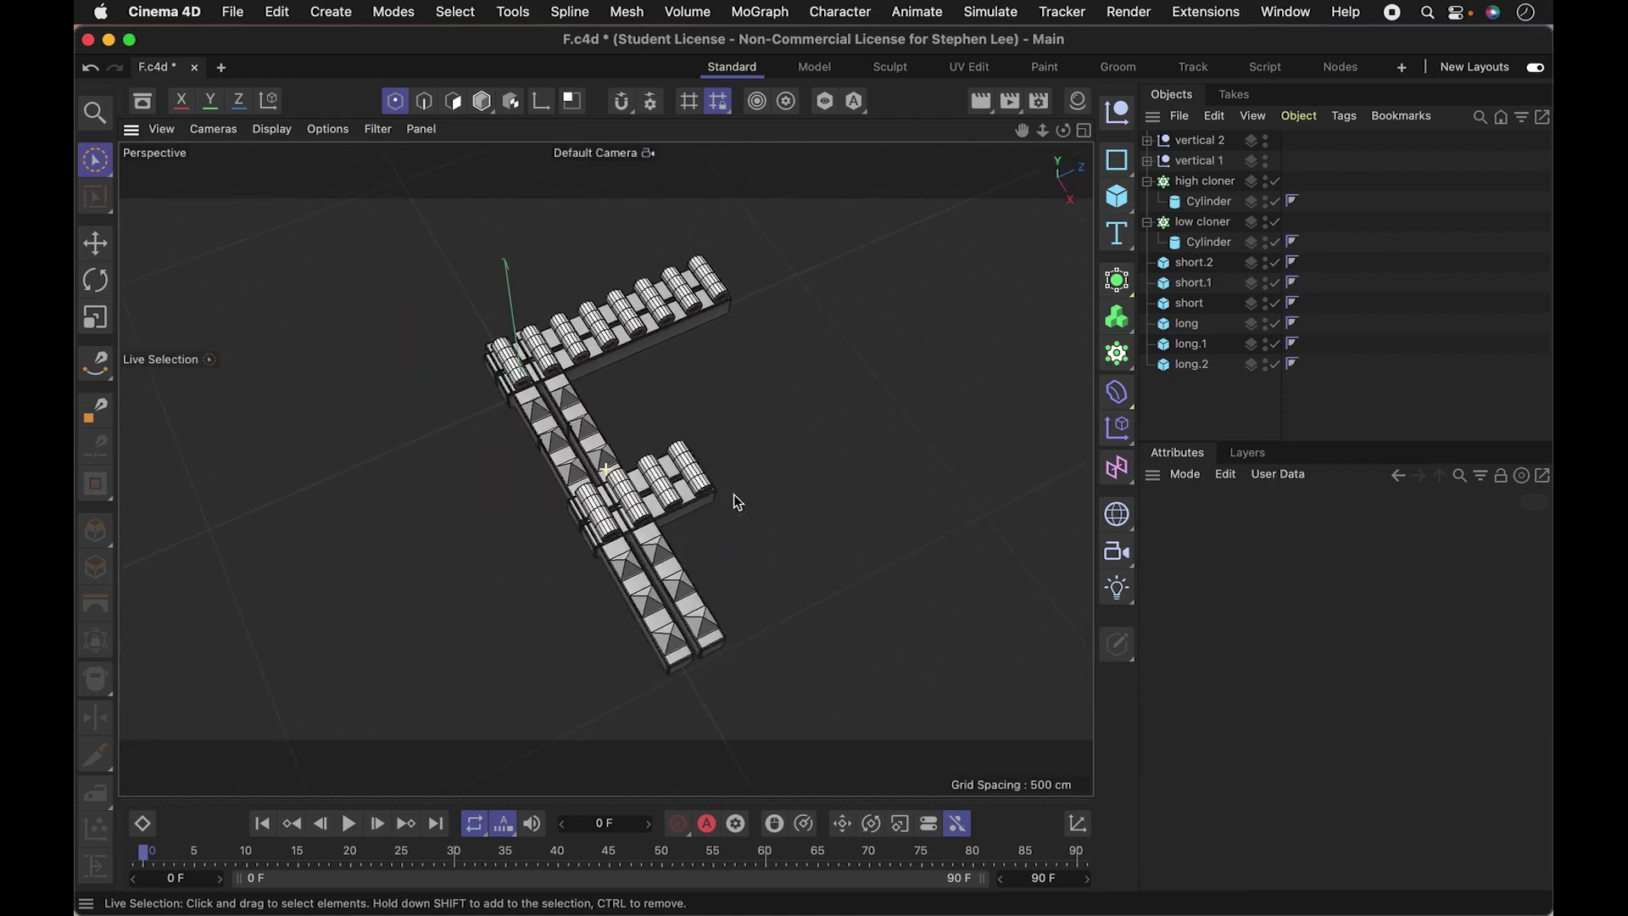
pyautogui.click(738, 502)
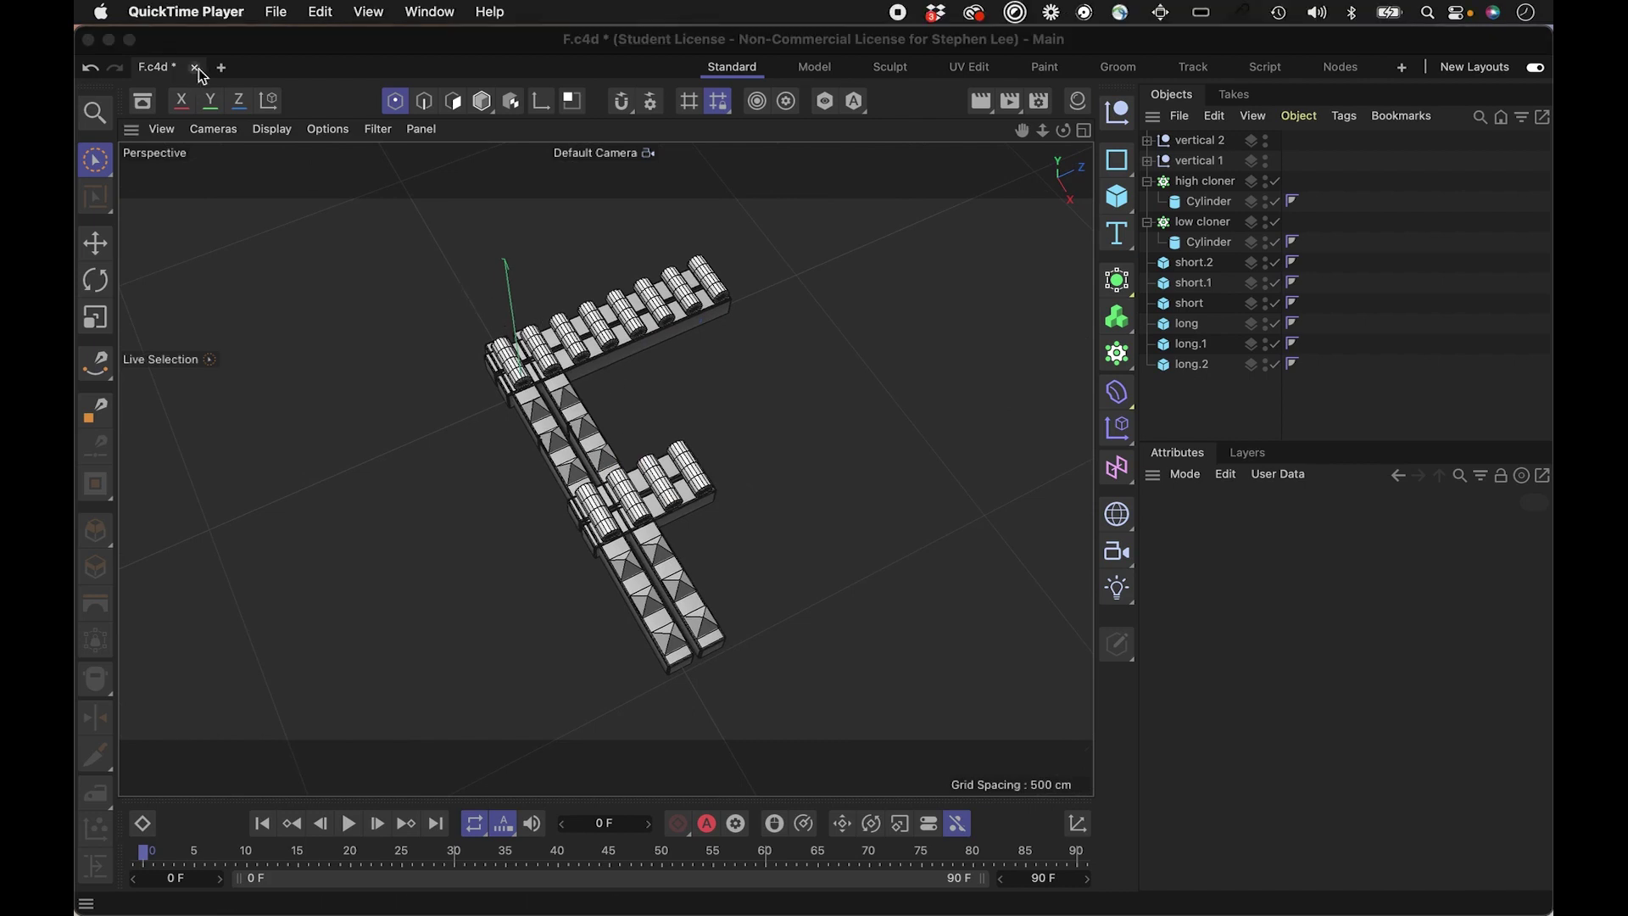
# - Return to Cinema 4D and start an STL export of the F model
pyautogui.click(278, 11)
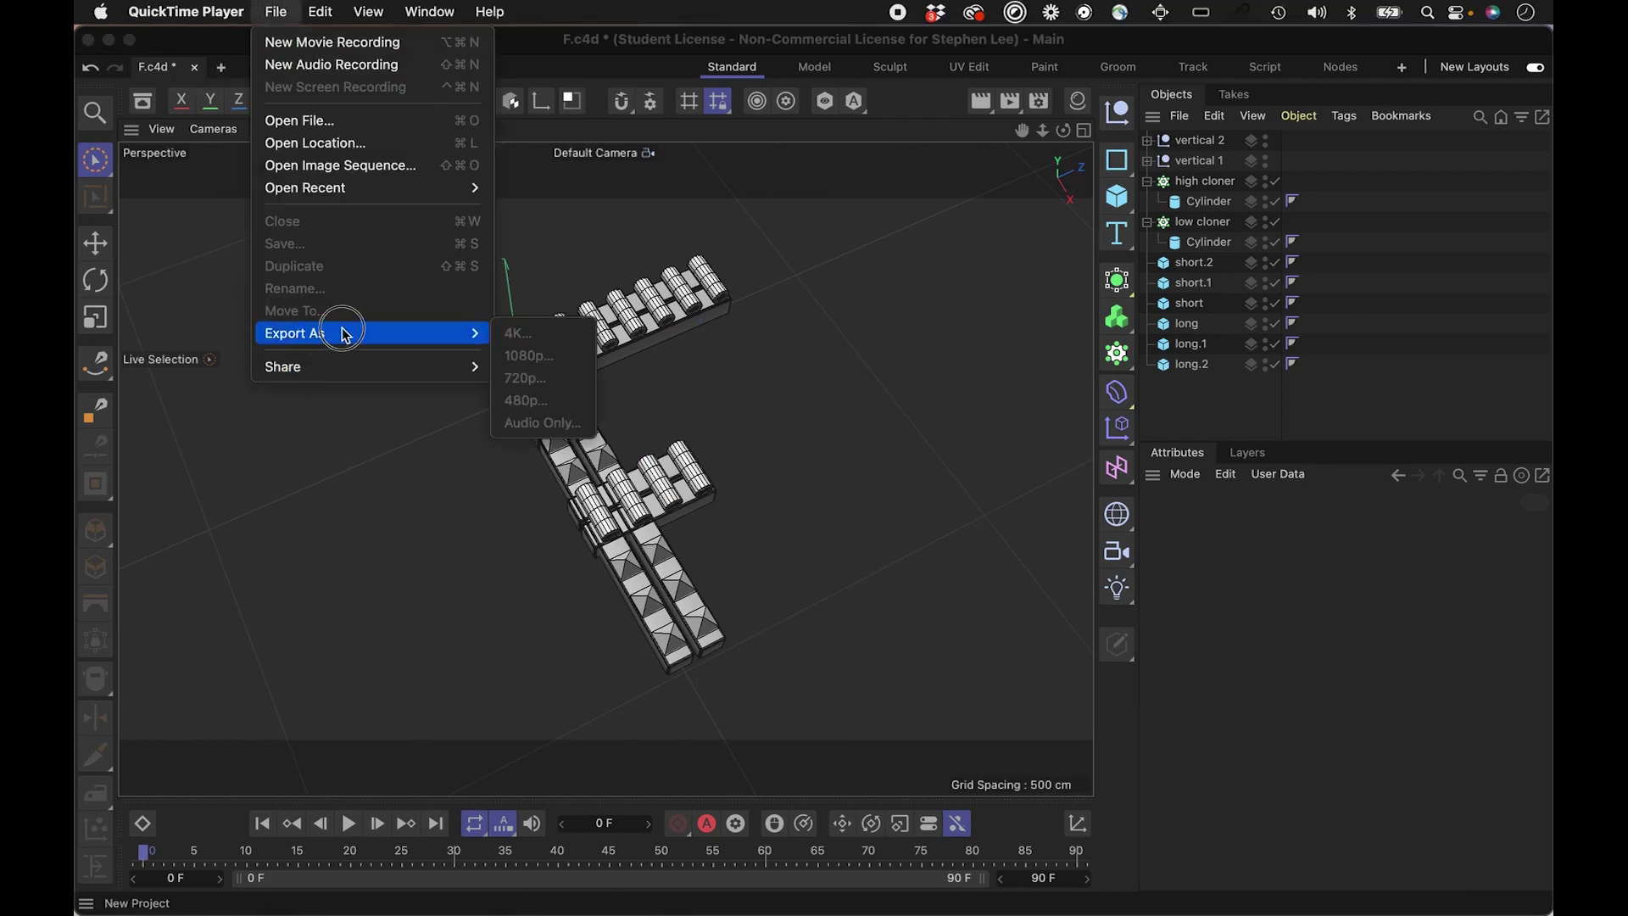
pyautogui.click(440, 580)
pyautogui.click(441, 580)
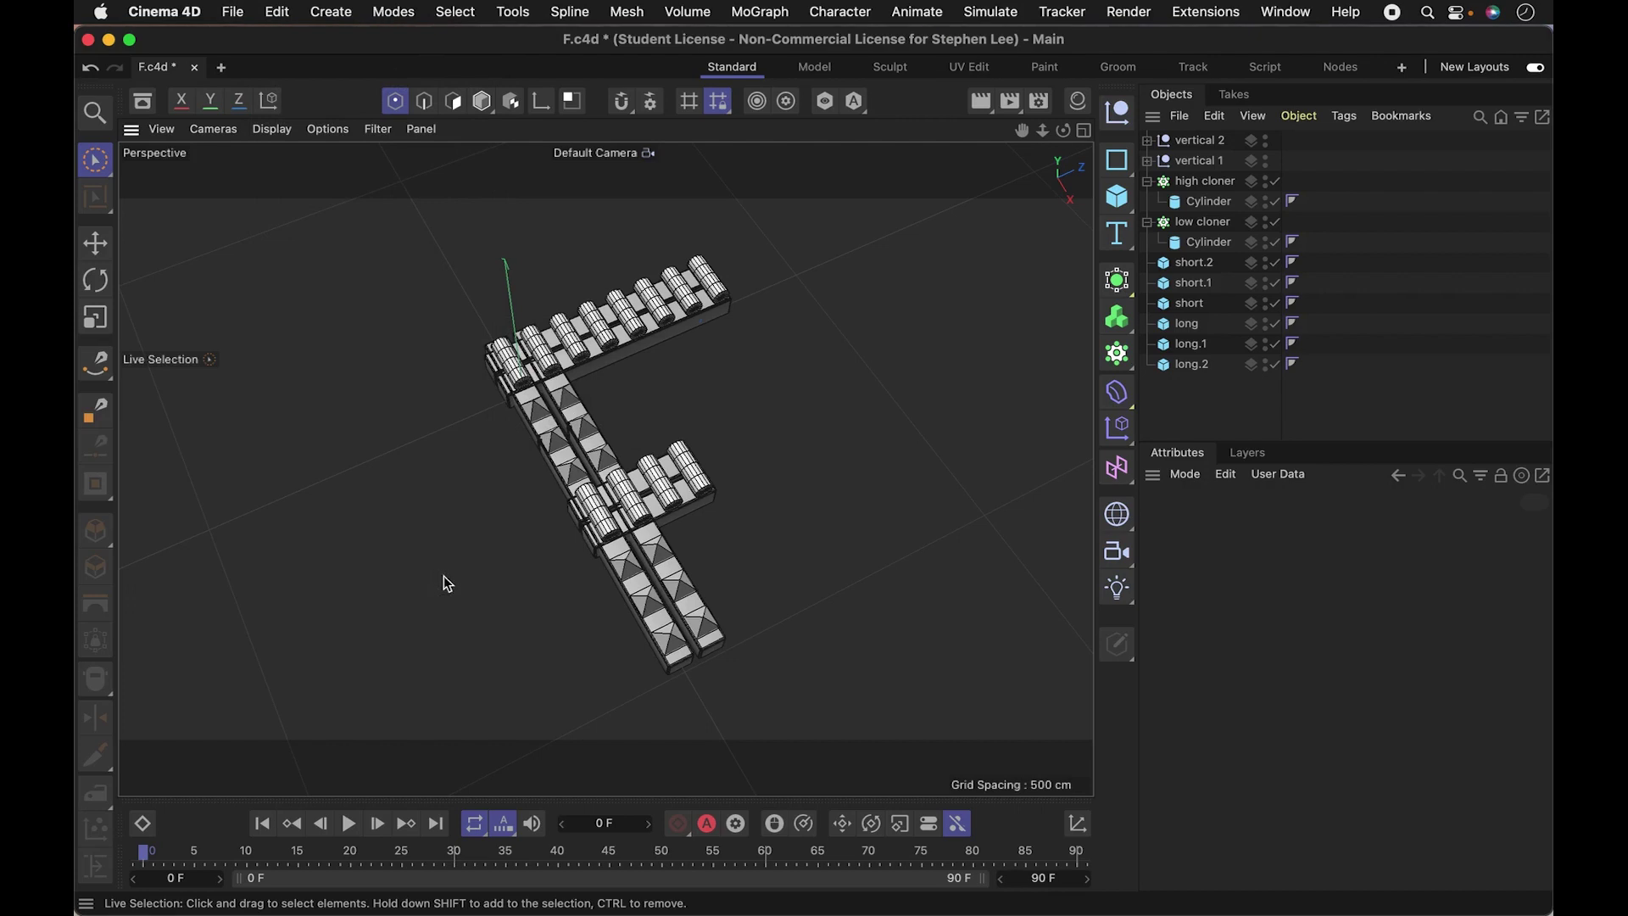
pyautogui.click(235, 13)
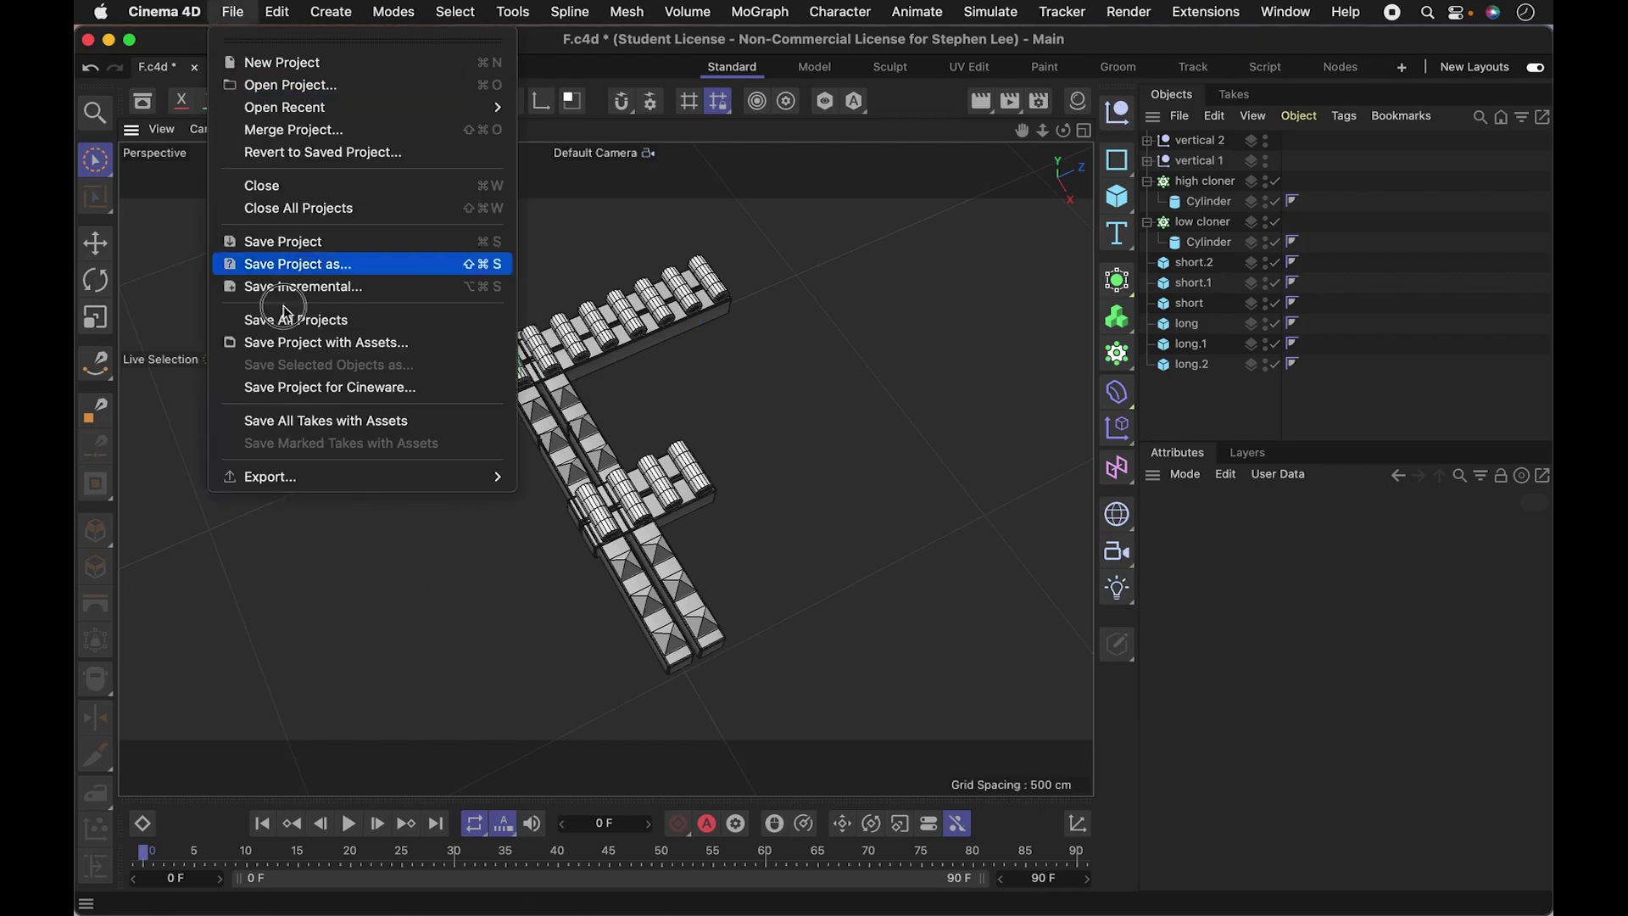
pyautogui.moveTo(327, 476)
pyautogui.click(618, 553)
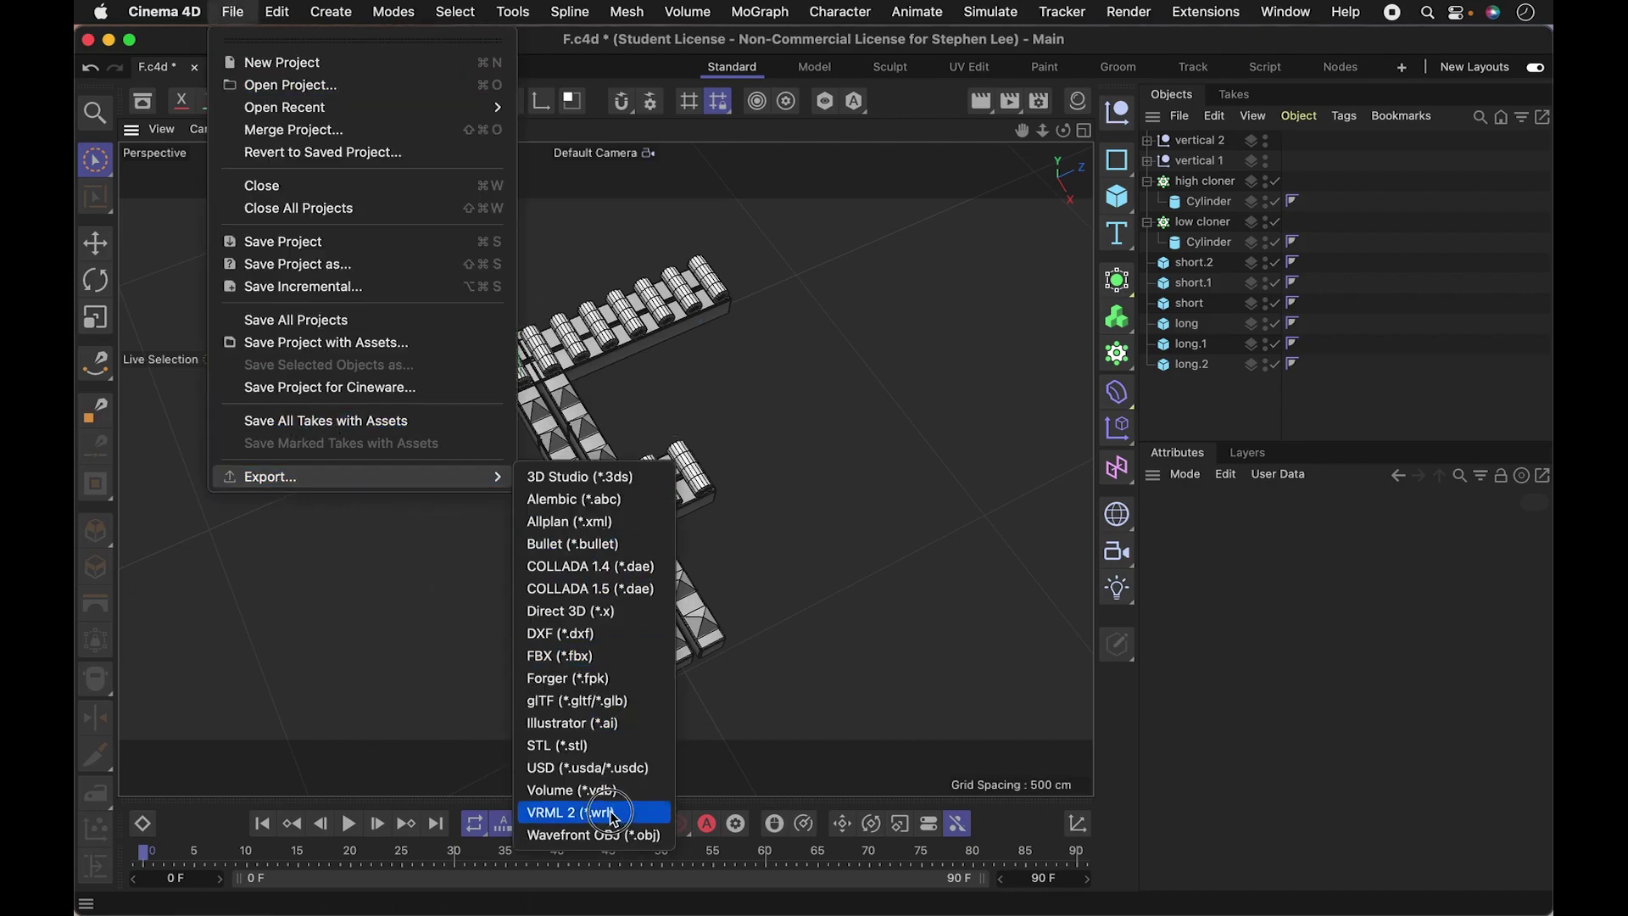
pyautogui.click(593, 745)
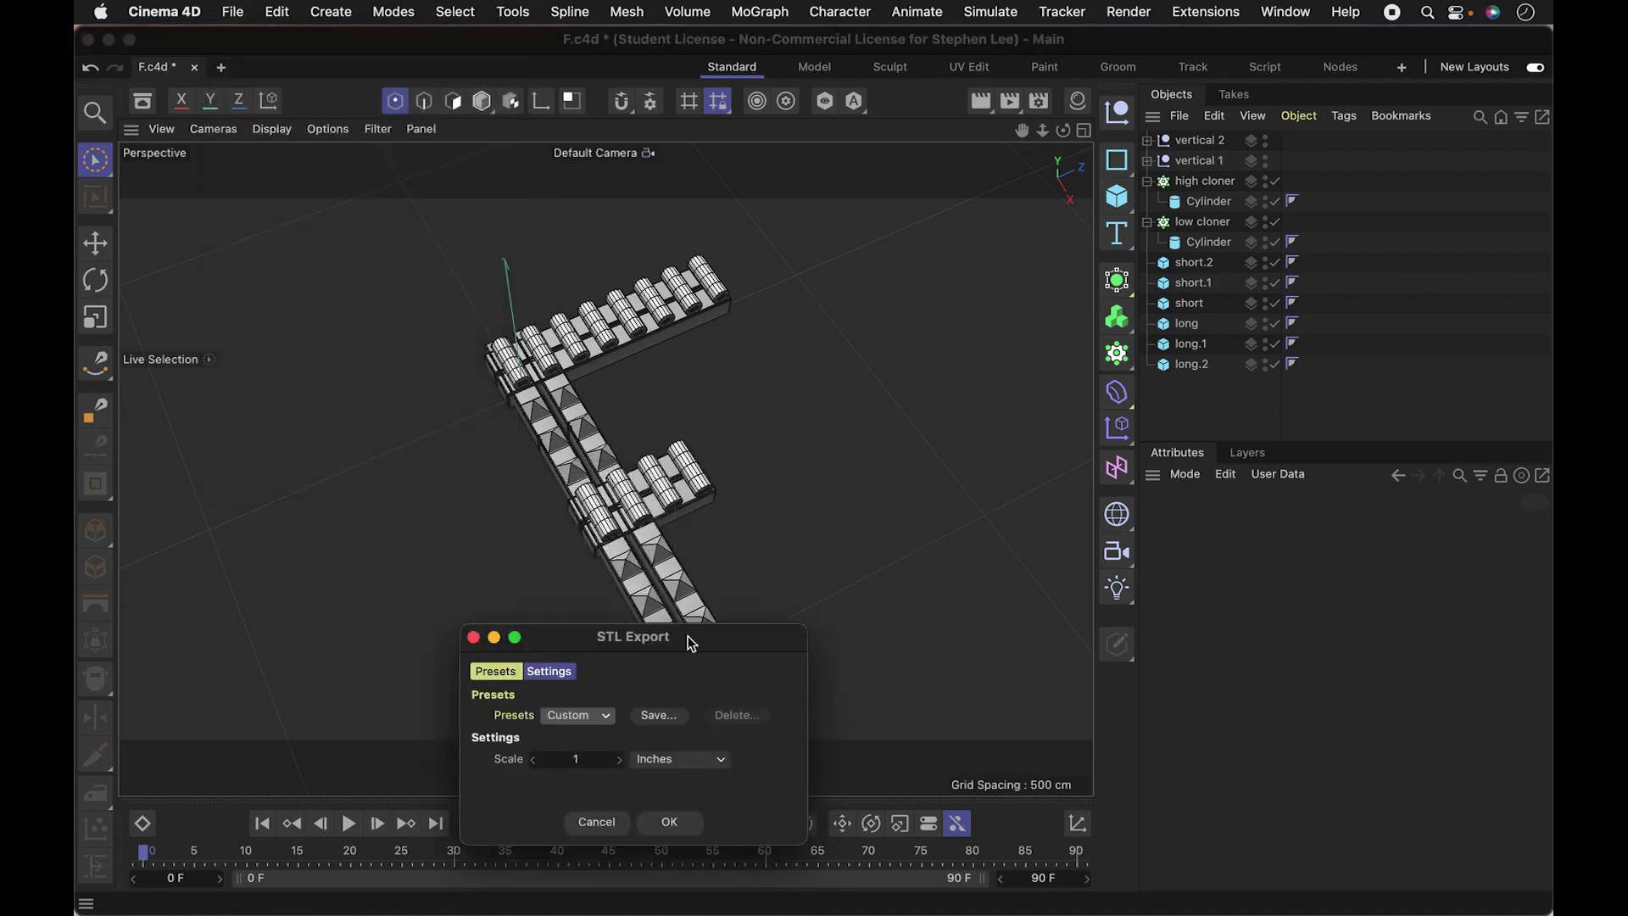
pyautogui.moveTo(654, 643); pyautogui.dragTo(844, 452)
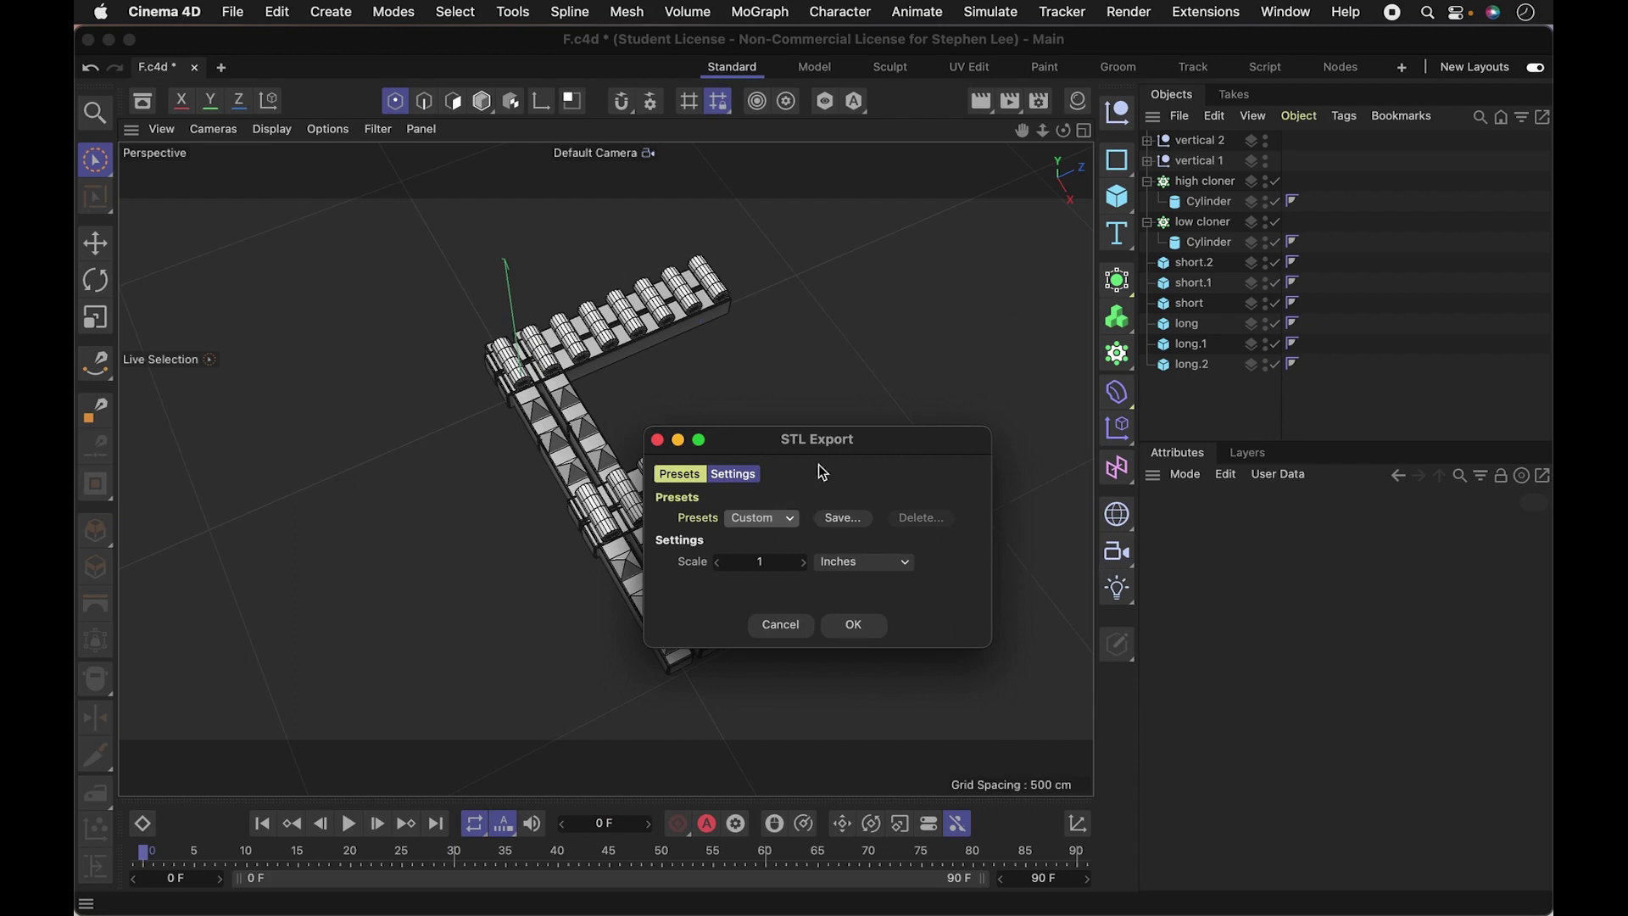
# - Keep Inches as export units and save as F.stl, replacing the existing file
pyautogui.click(906, 563)
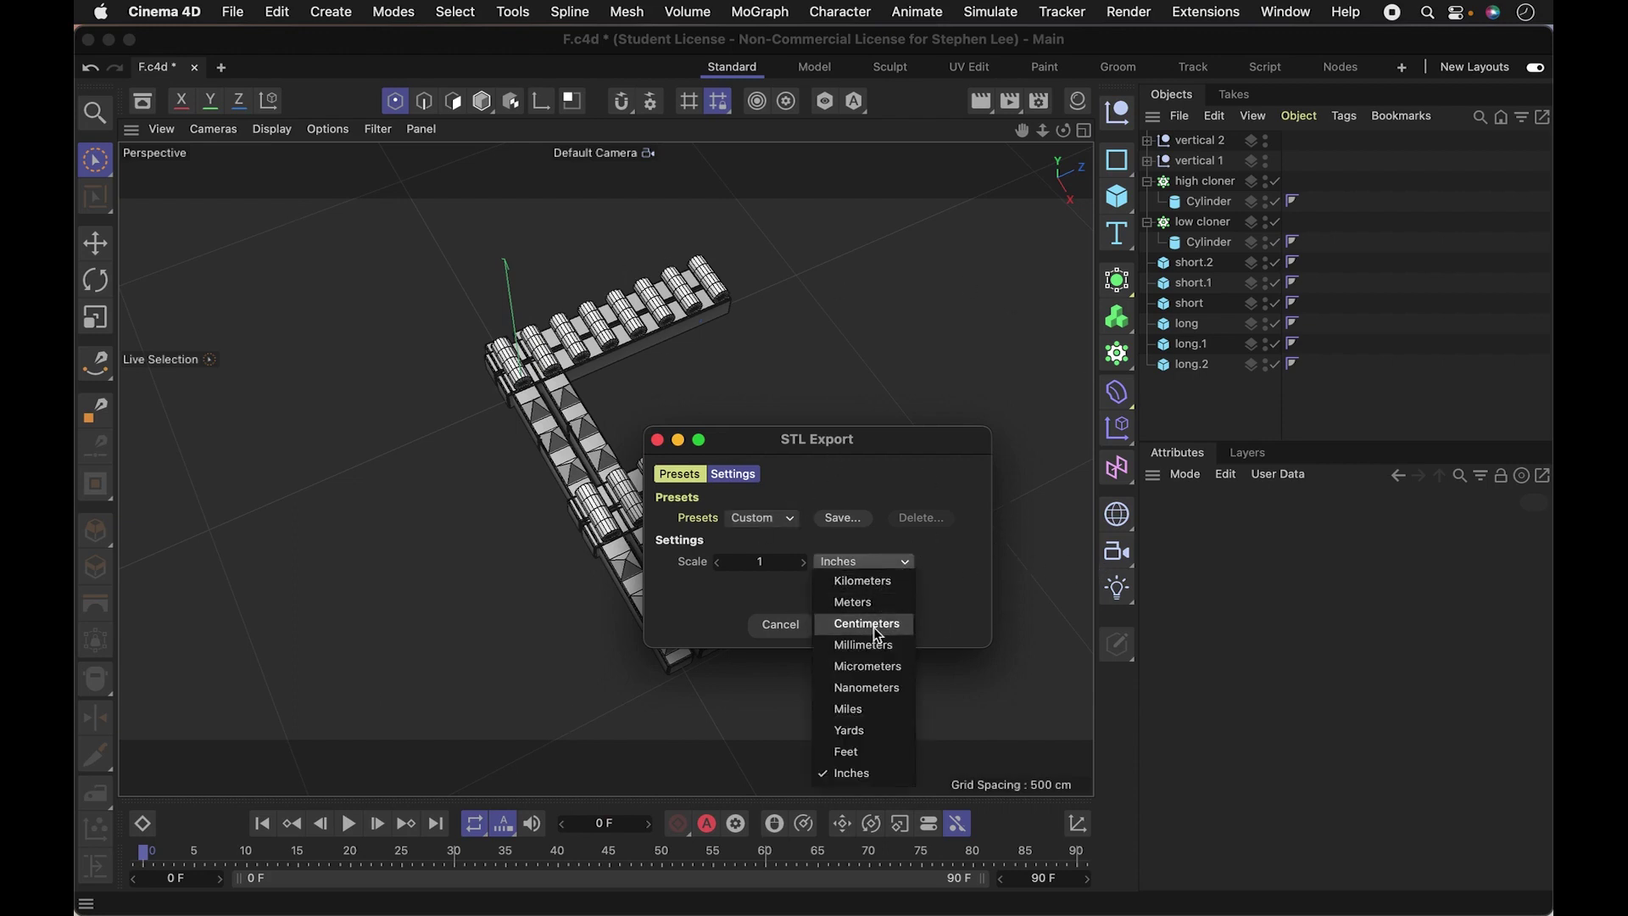
pyautogui.click(939, 501)
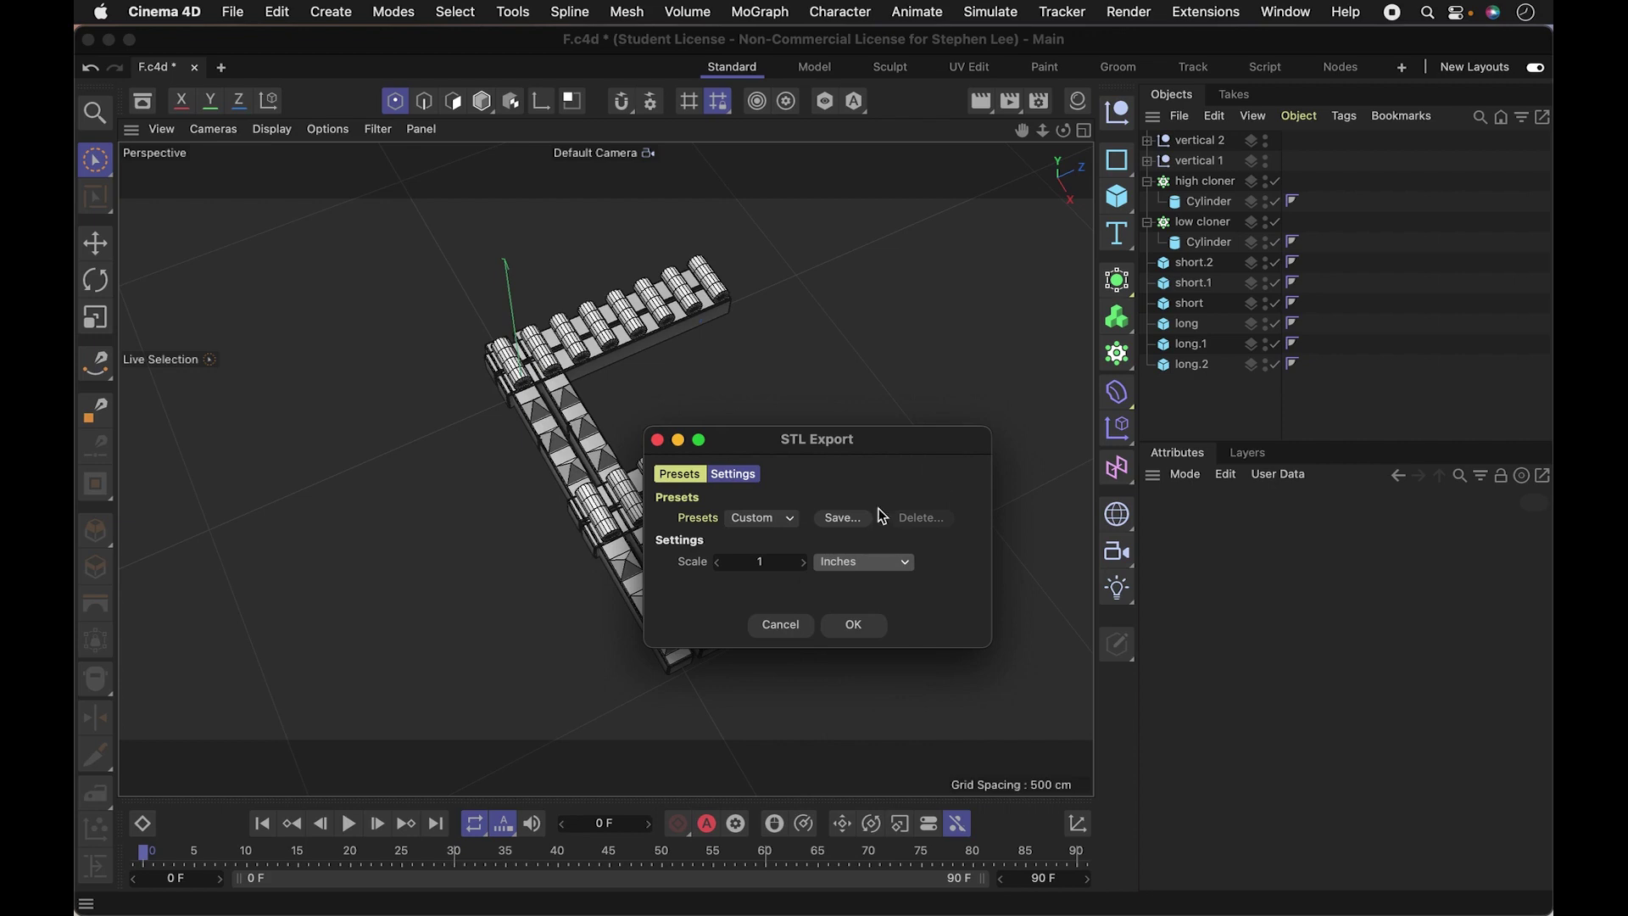
pyautogui.click(864, 629)
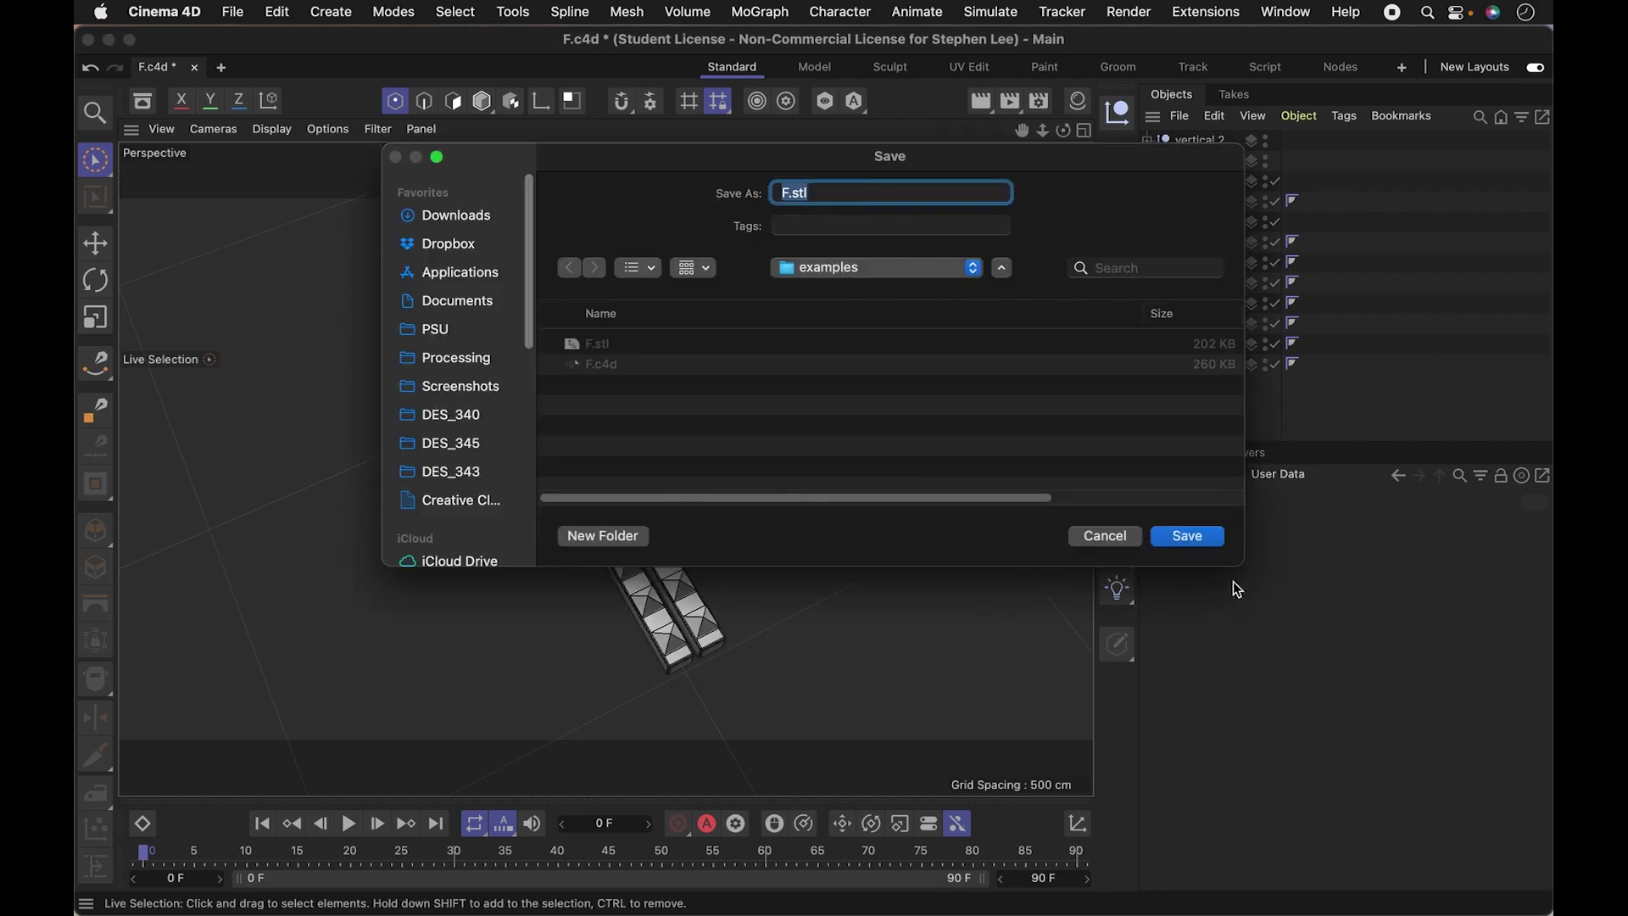
pyautogui.click(1217, 537)
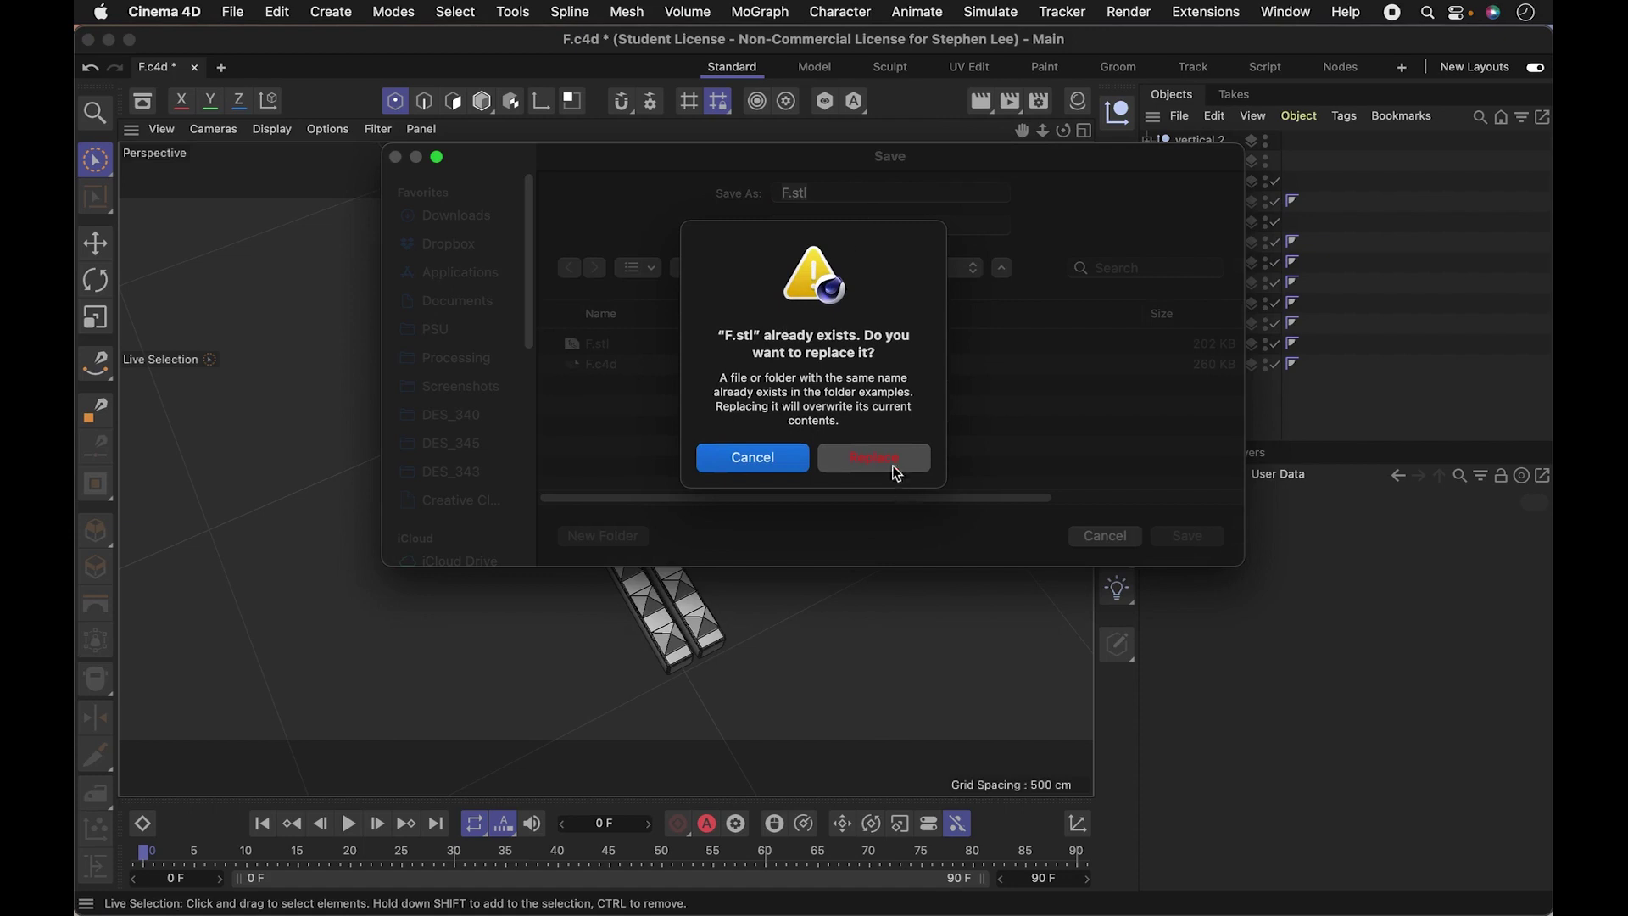
pyautogui.click(896, 468)
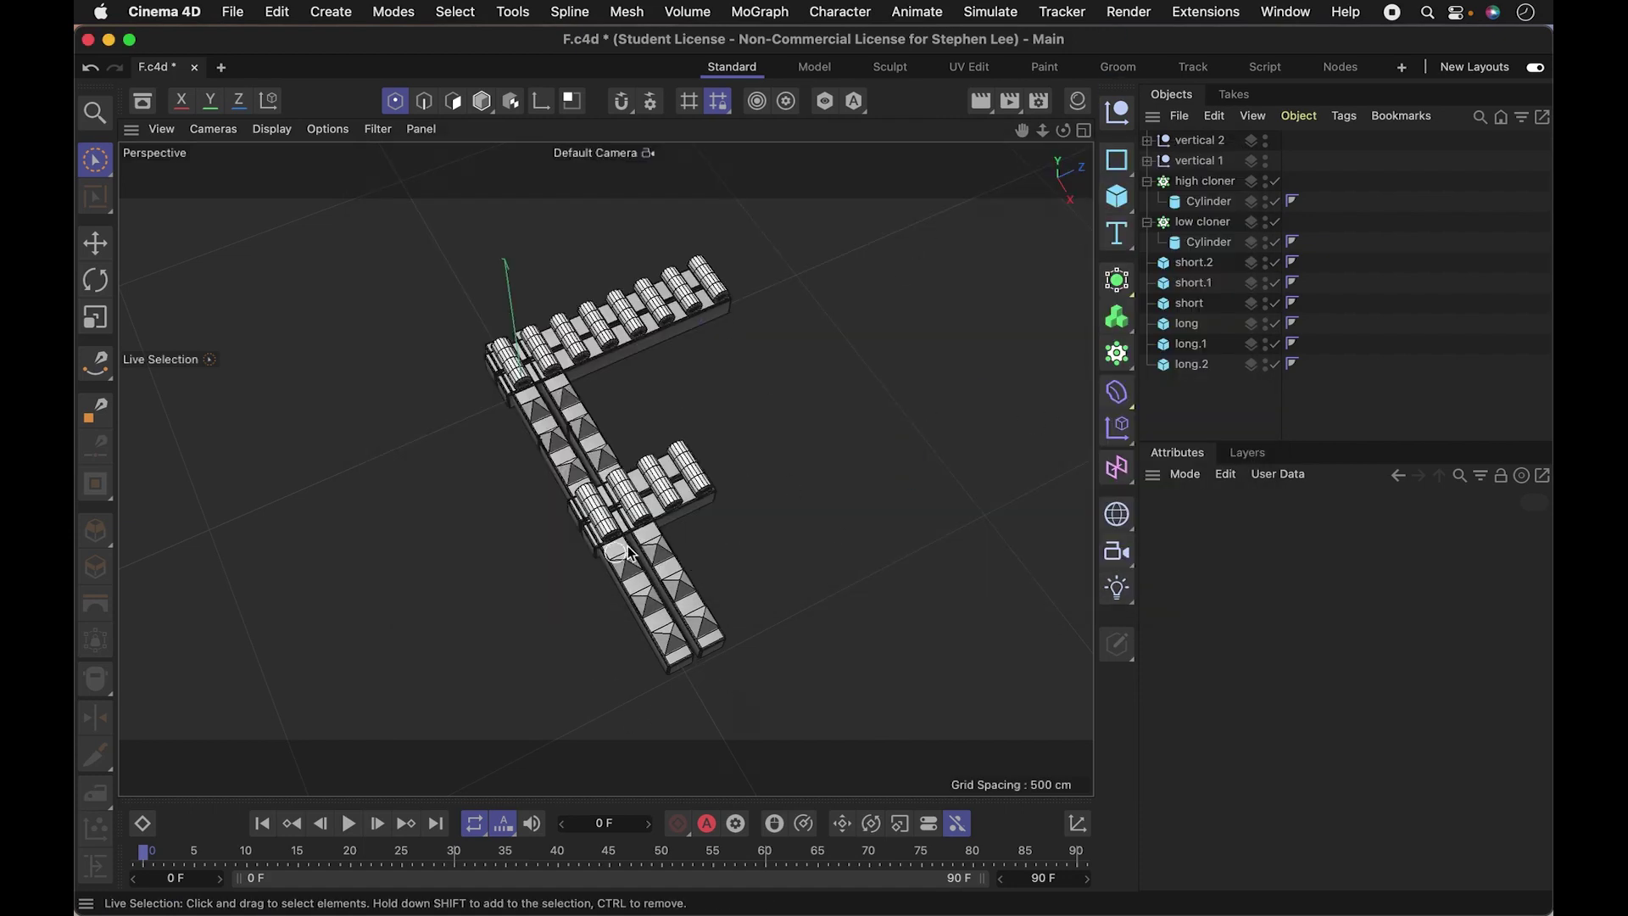
pyautogui.press('super+Tab')
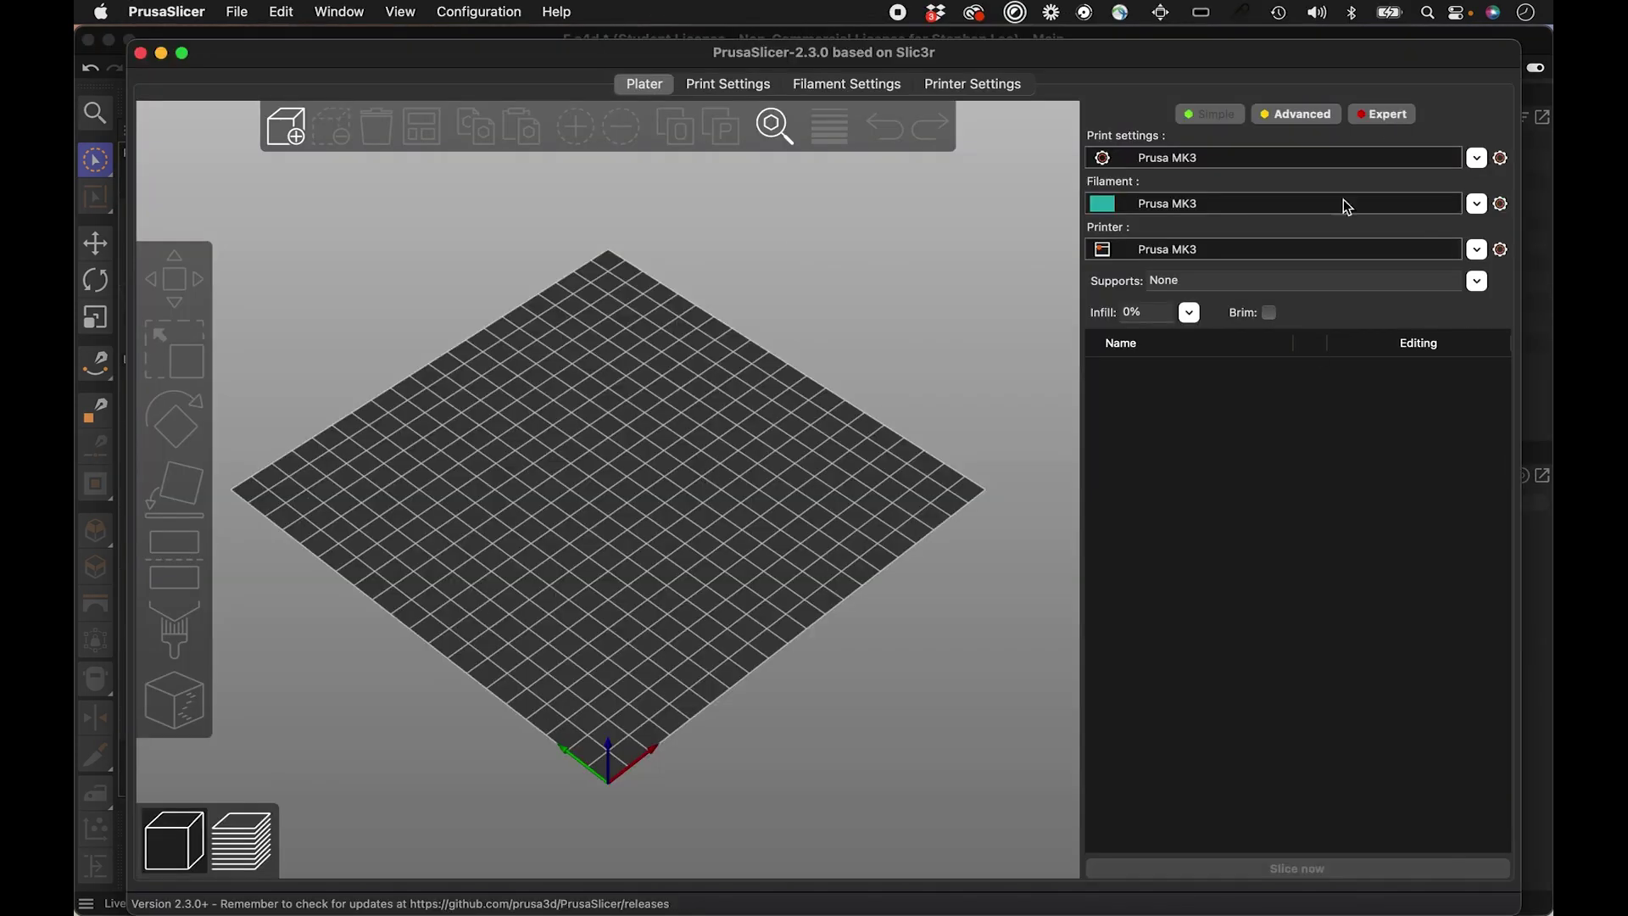
# - Import F.stl into PrusaSlicer in imperial units, dismiss the too-large alert, and slice
pyautogui.click(230, 14)
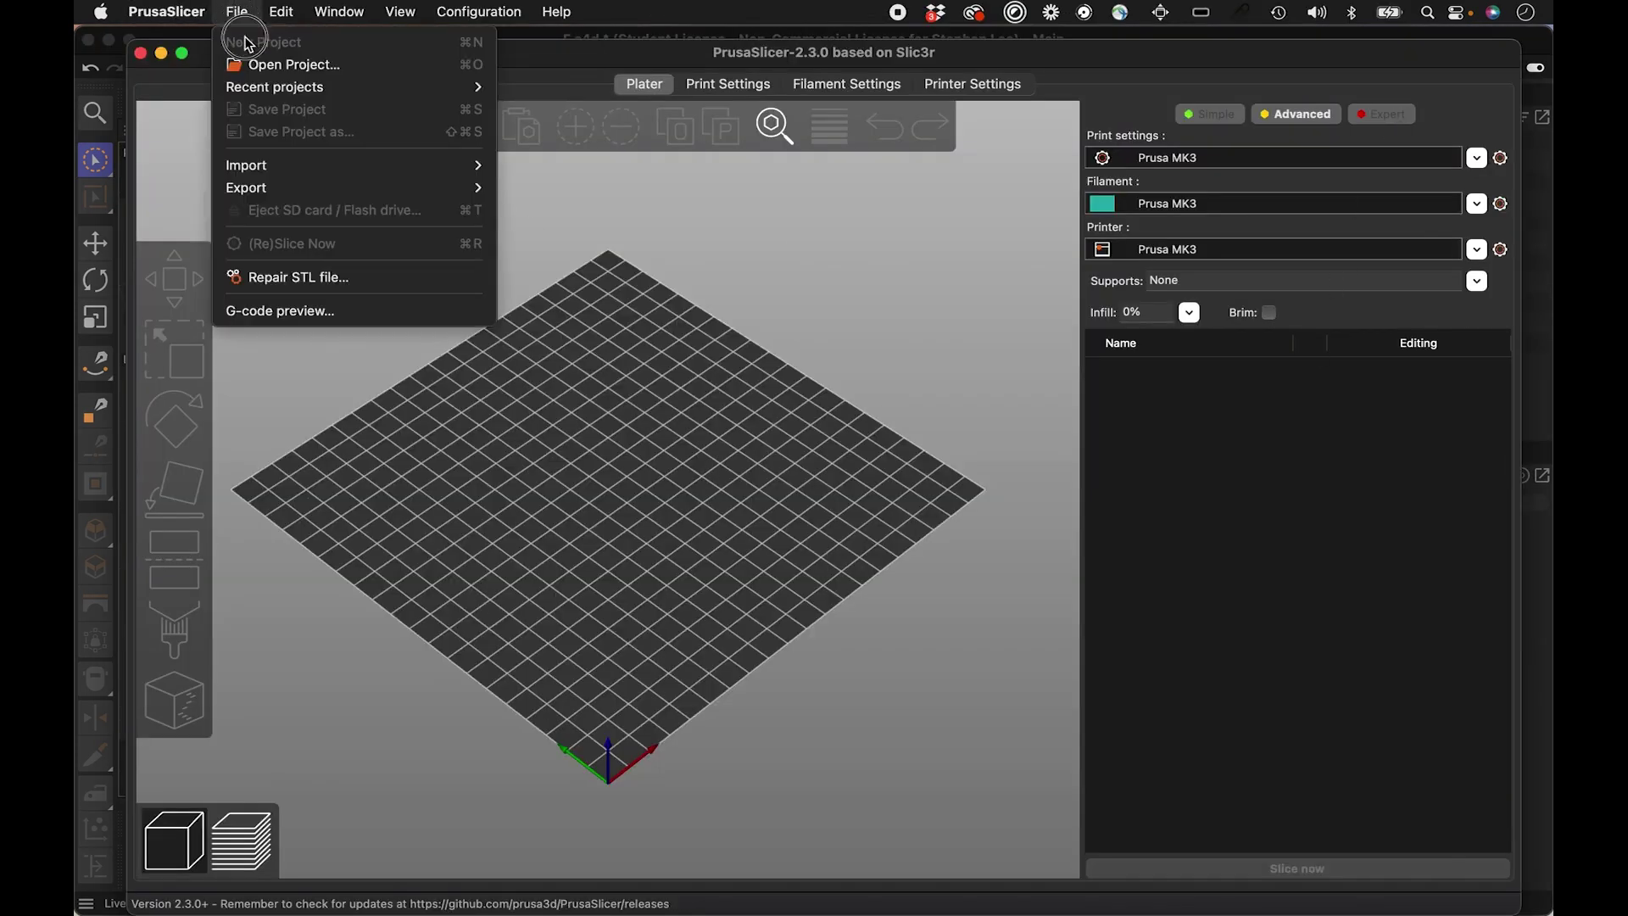
pyautogui.moveTo(280, 164)
pyautogui.click(649, 182)
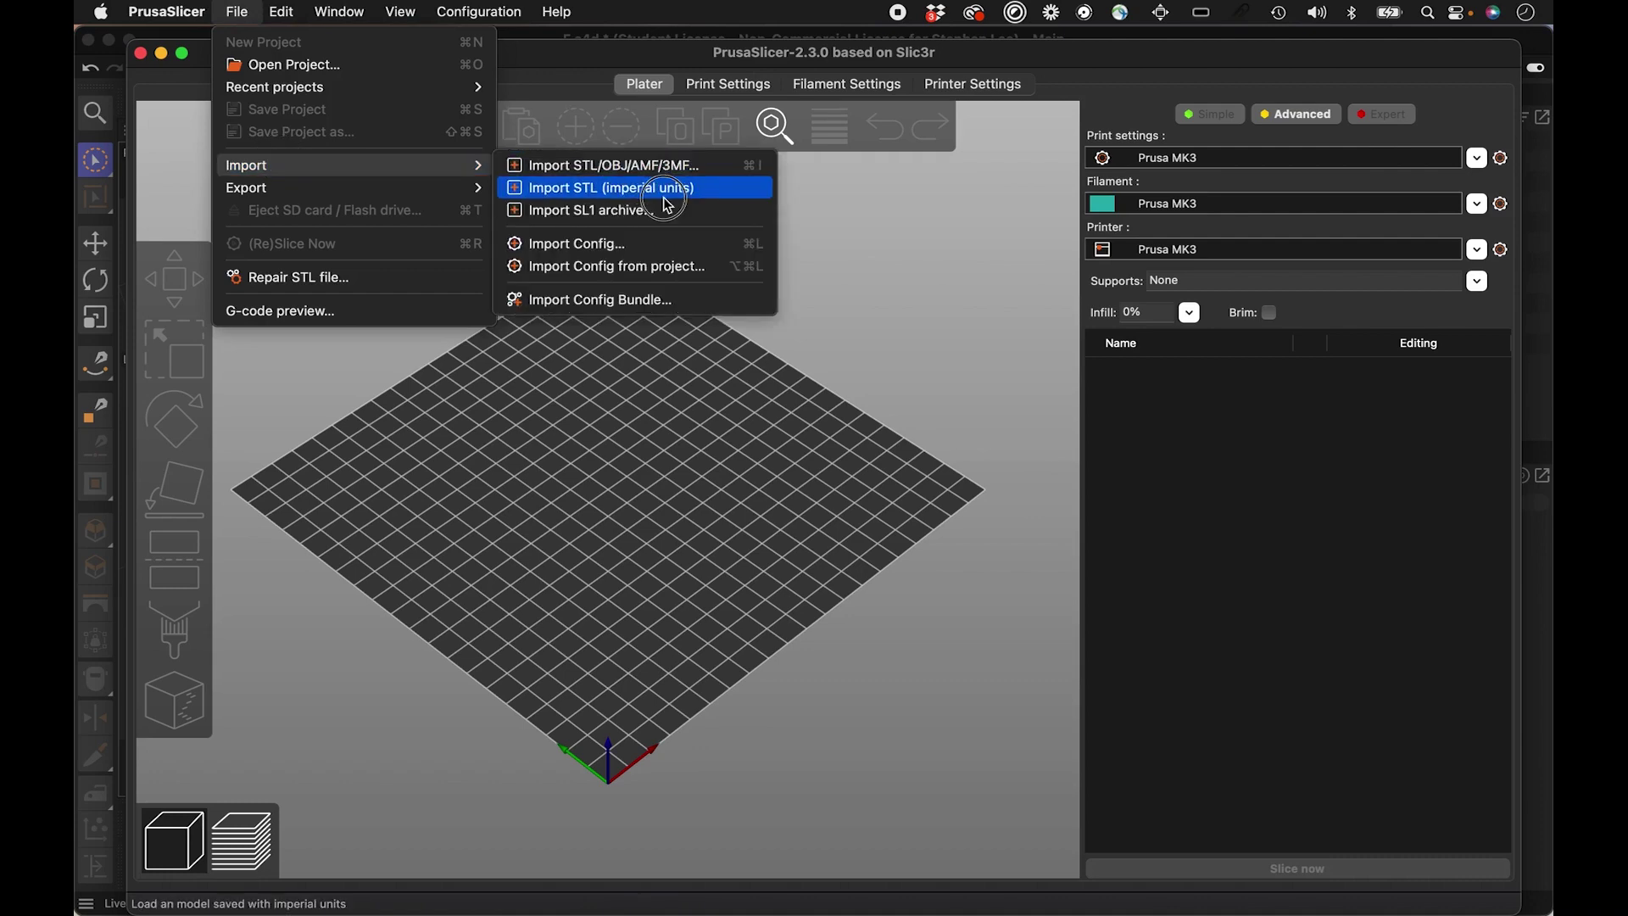
pyautogui.click(669, 203)
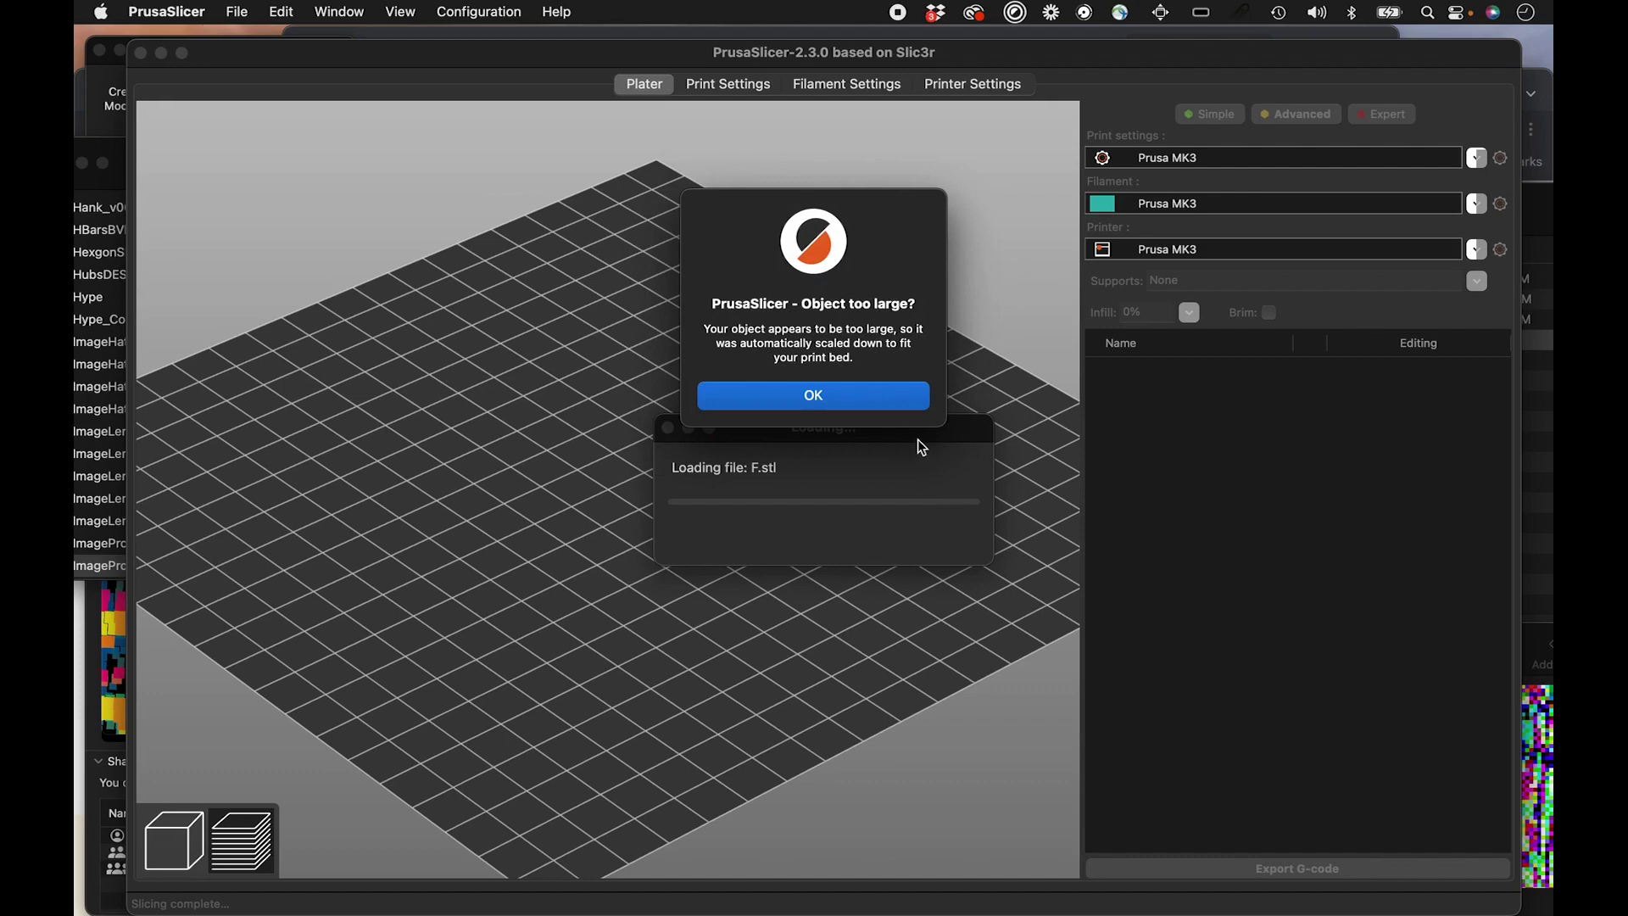
pyautogui.click(897, 398)
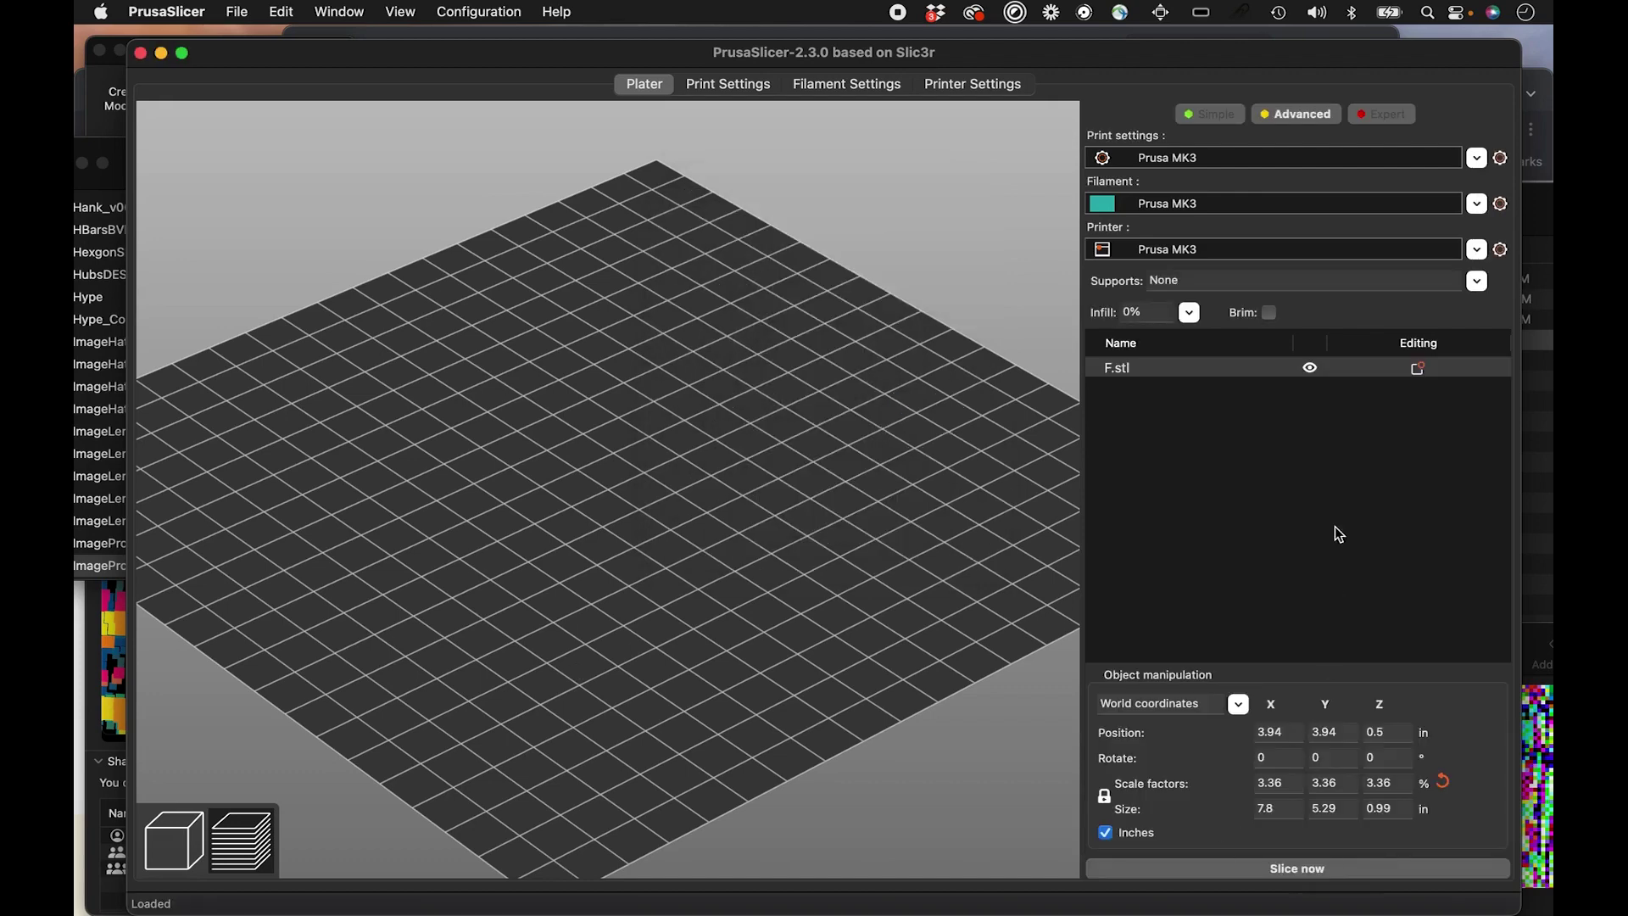
pyautogui.click(1171, 873)
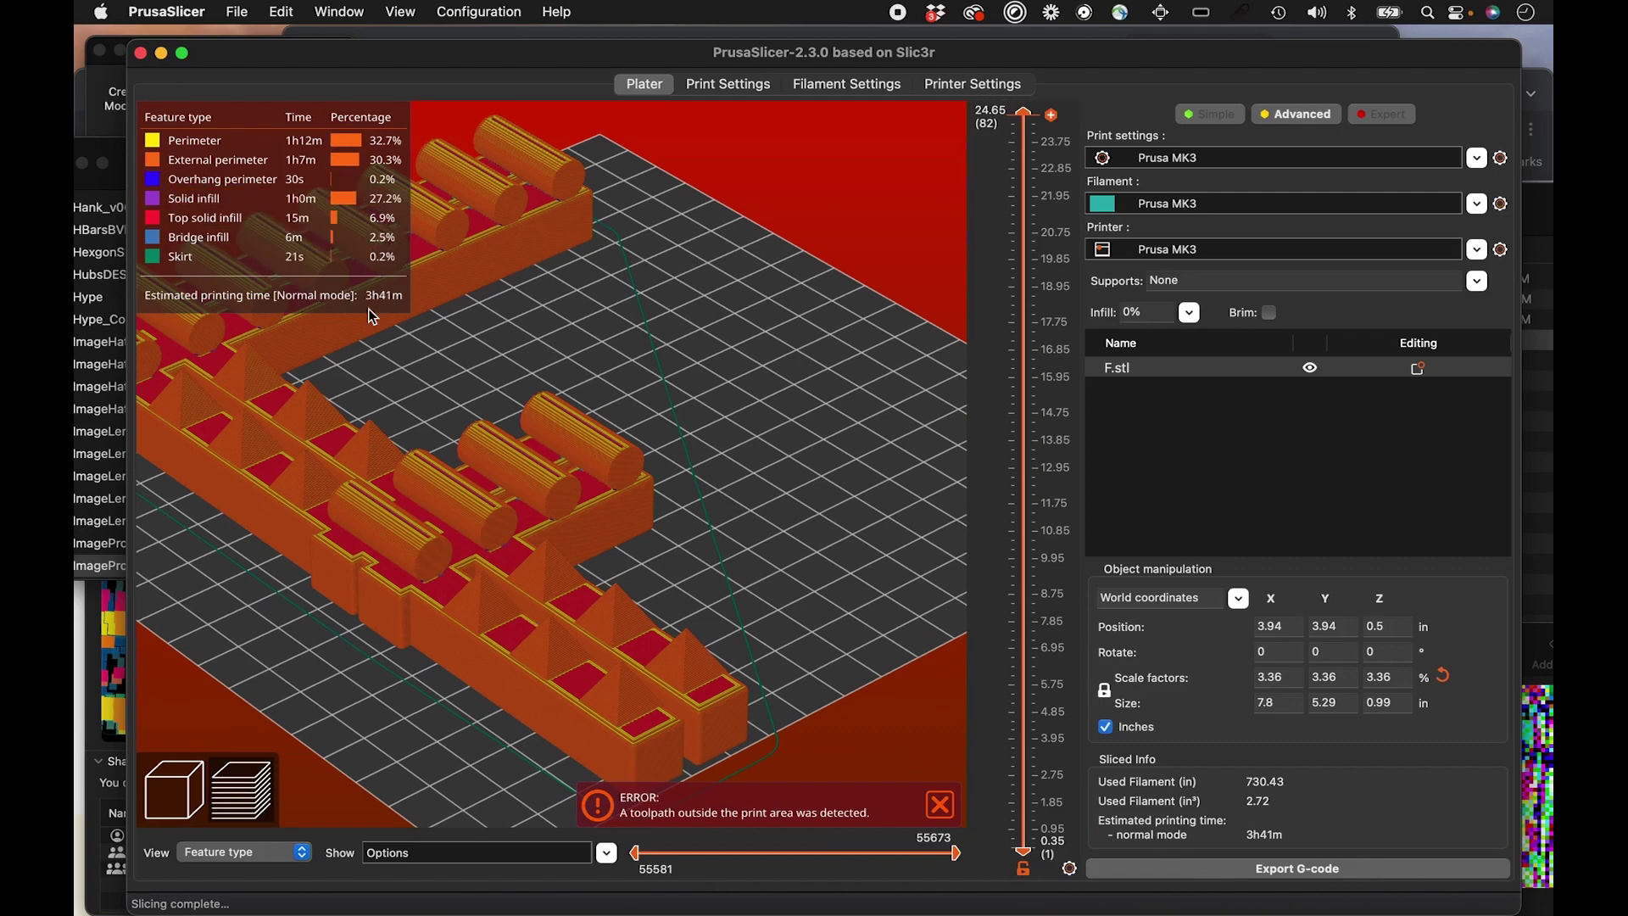
# - Resize the F model to 3 inches in X and slice it again
pyautogui.click(1276, 703)
pyautogui.write('3')
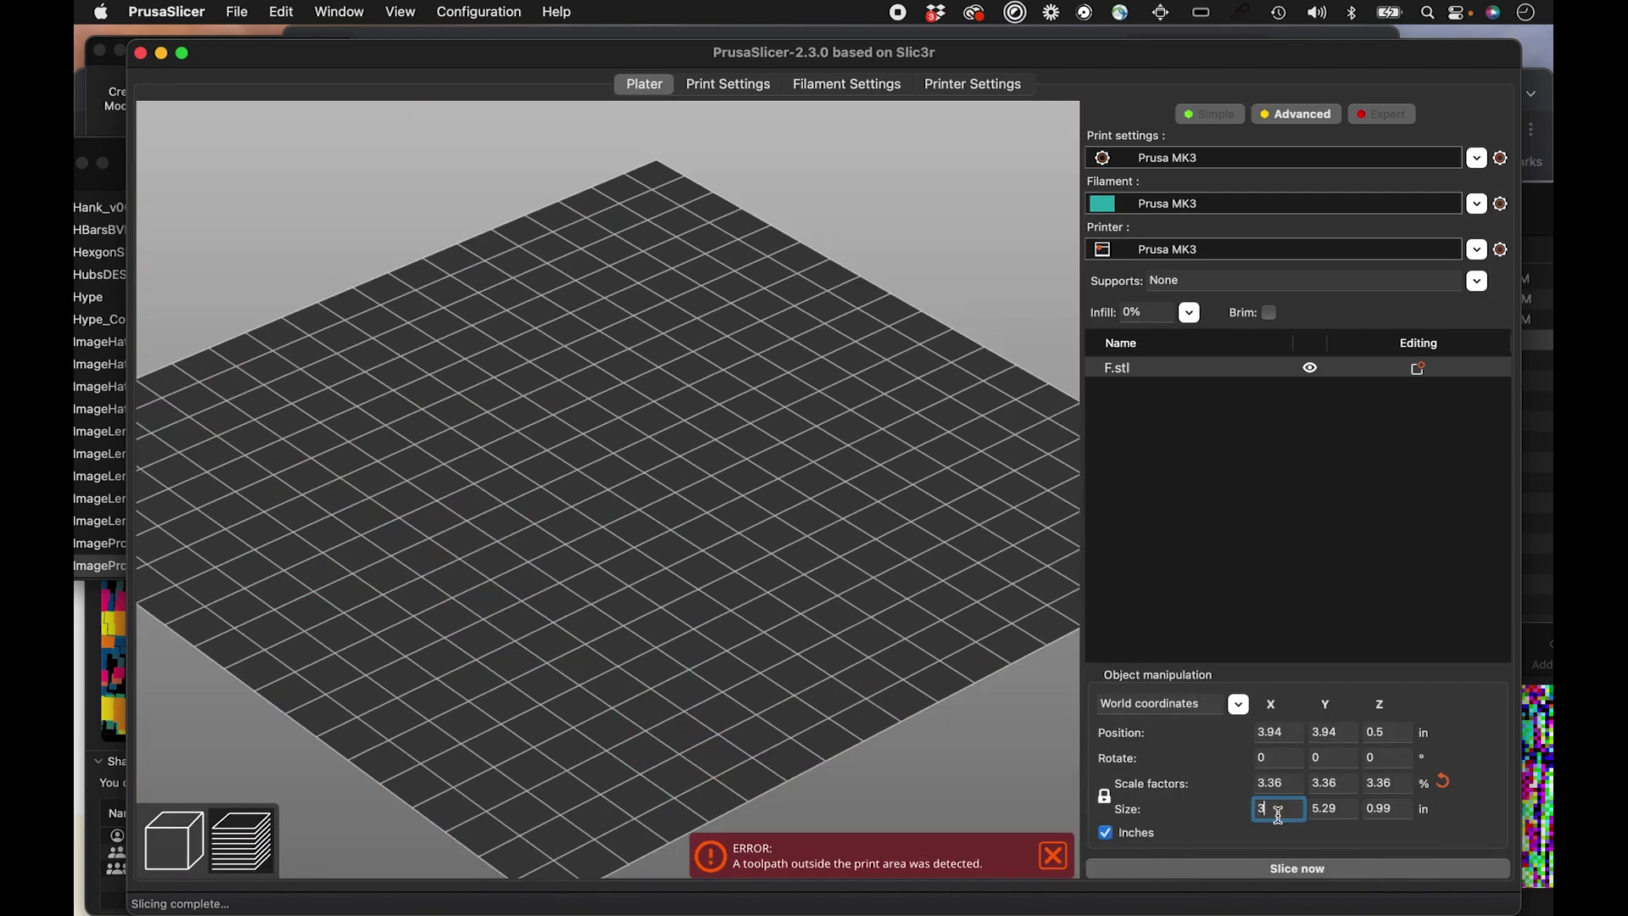
pyautogui.press('Tab')
pyautogui.click(1327, 596)
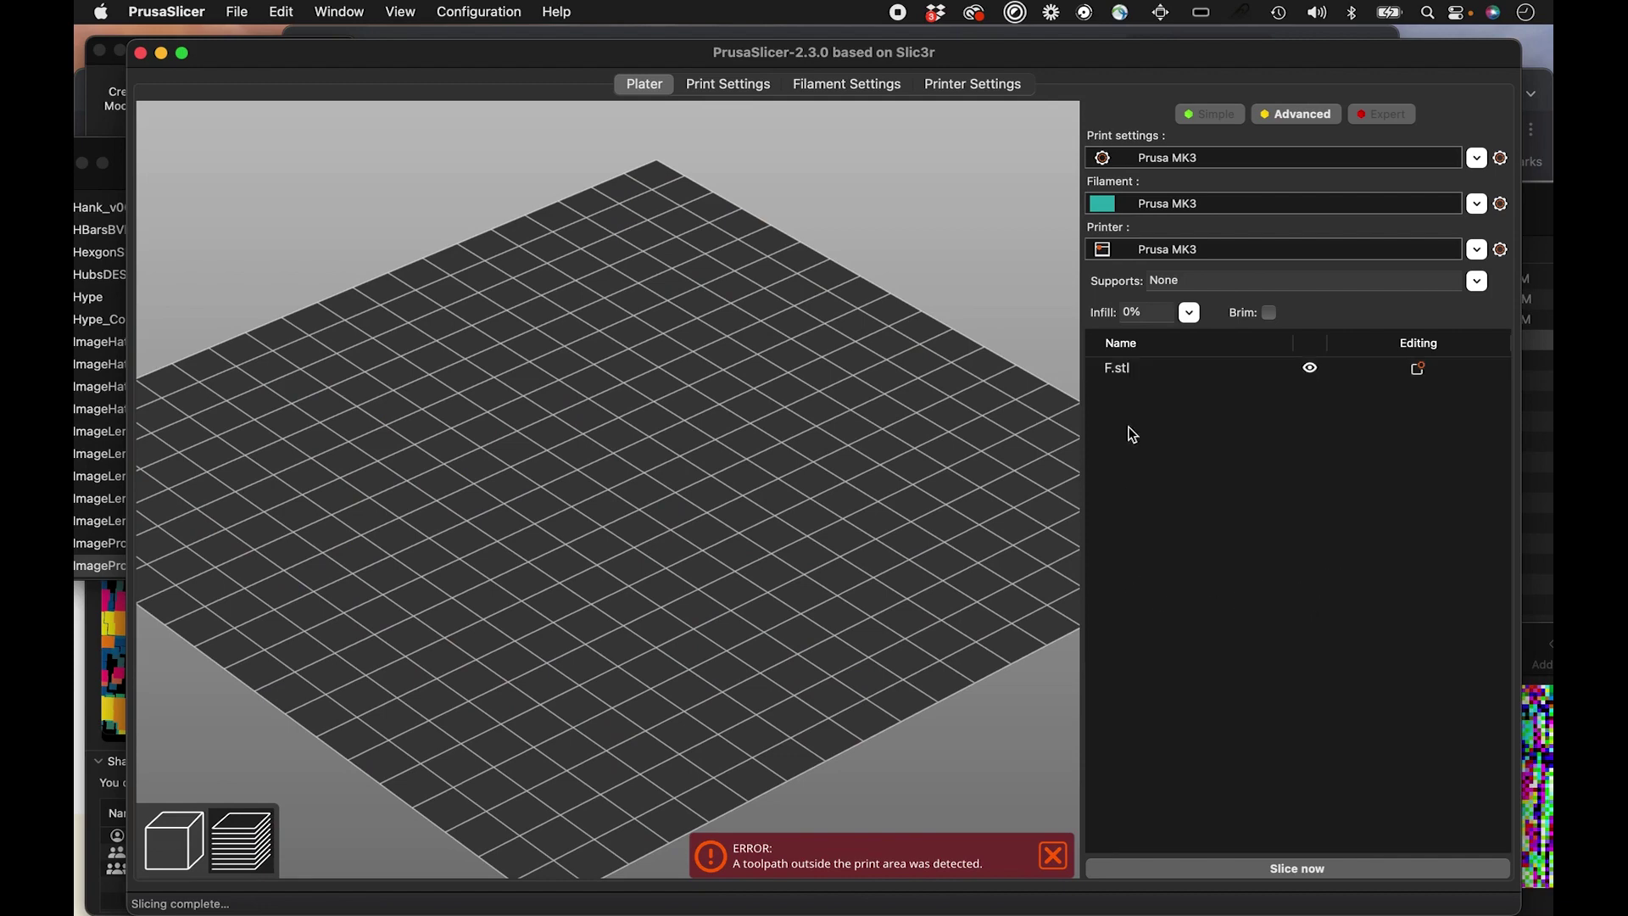
pyautogui.click(1195, 865)
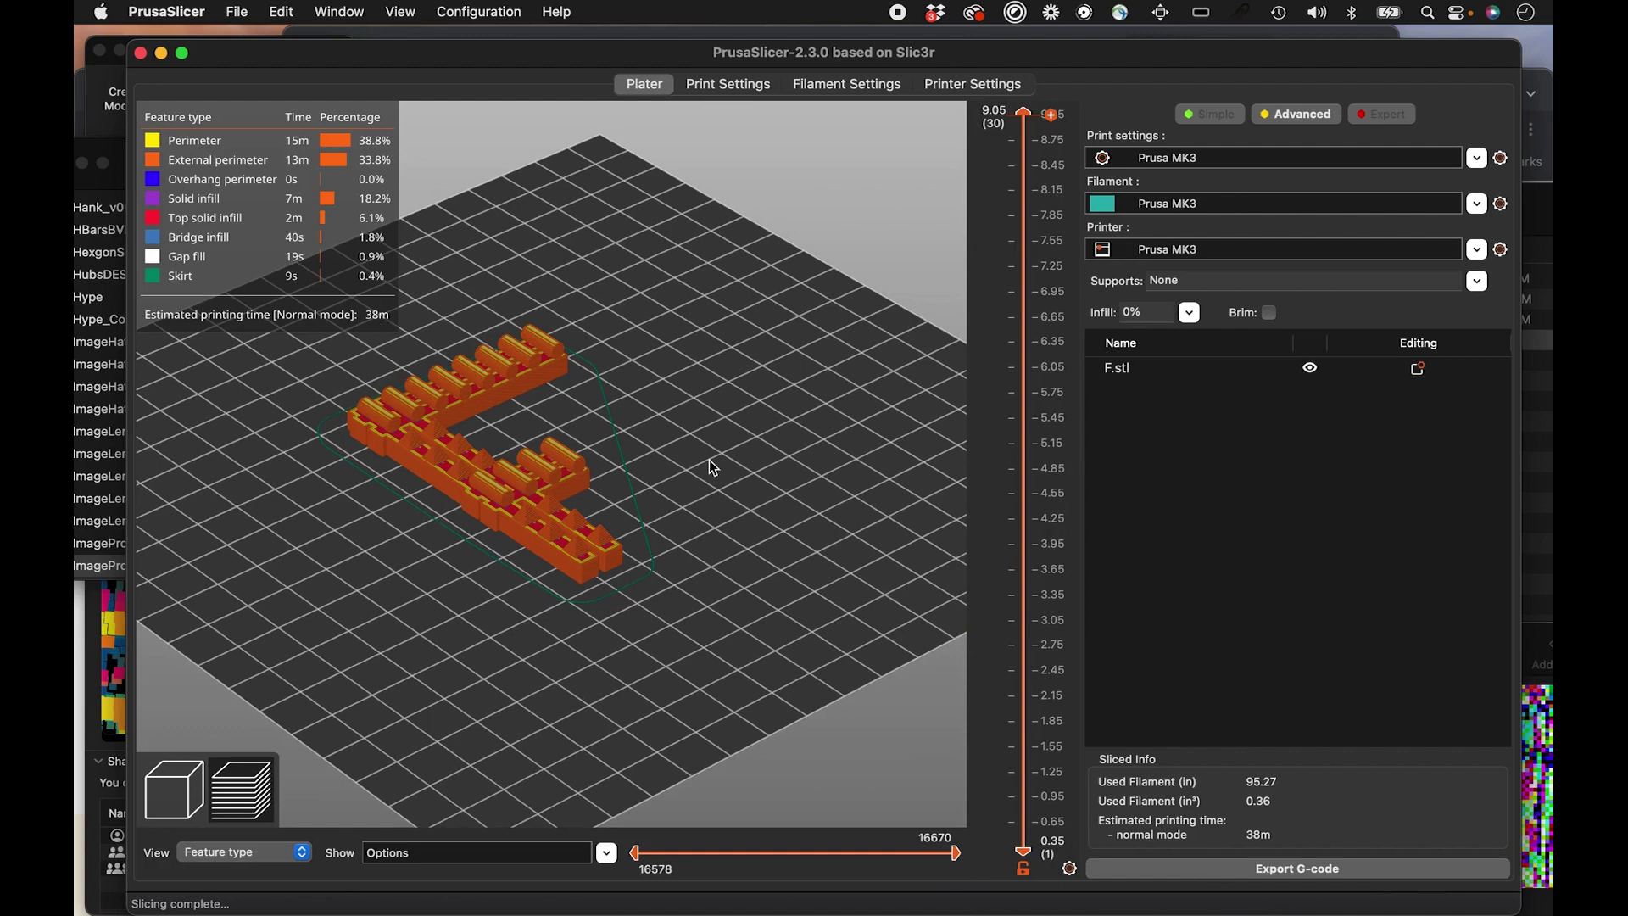
pyautogui.moveTo(597, 624); pyautogui.dragTo(570, 577)
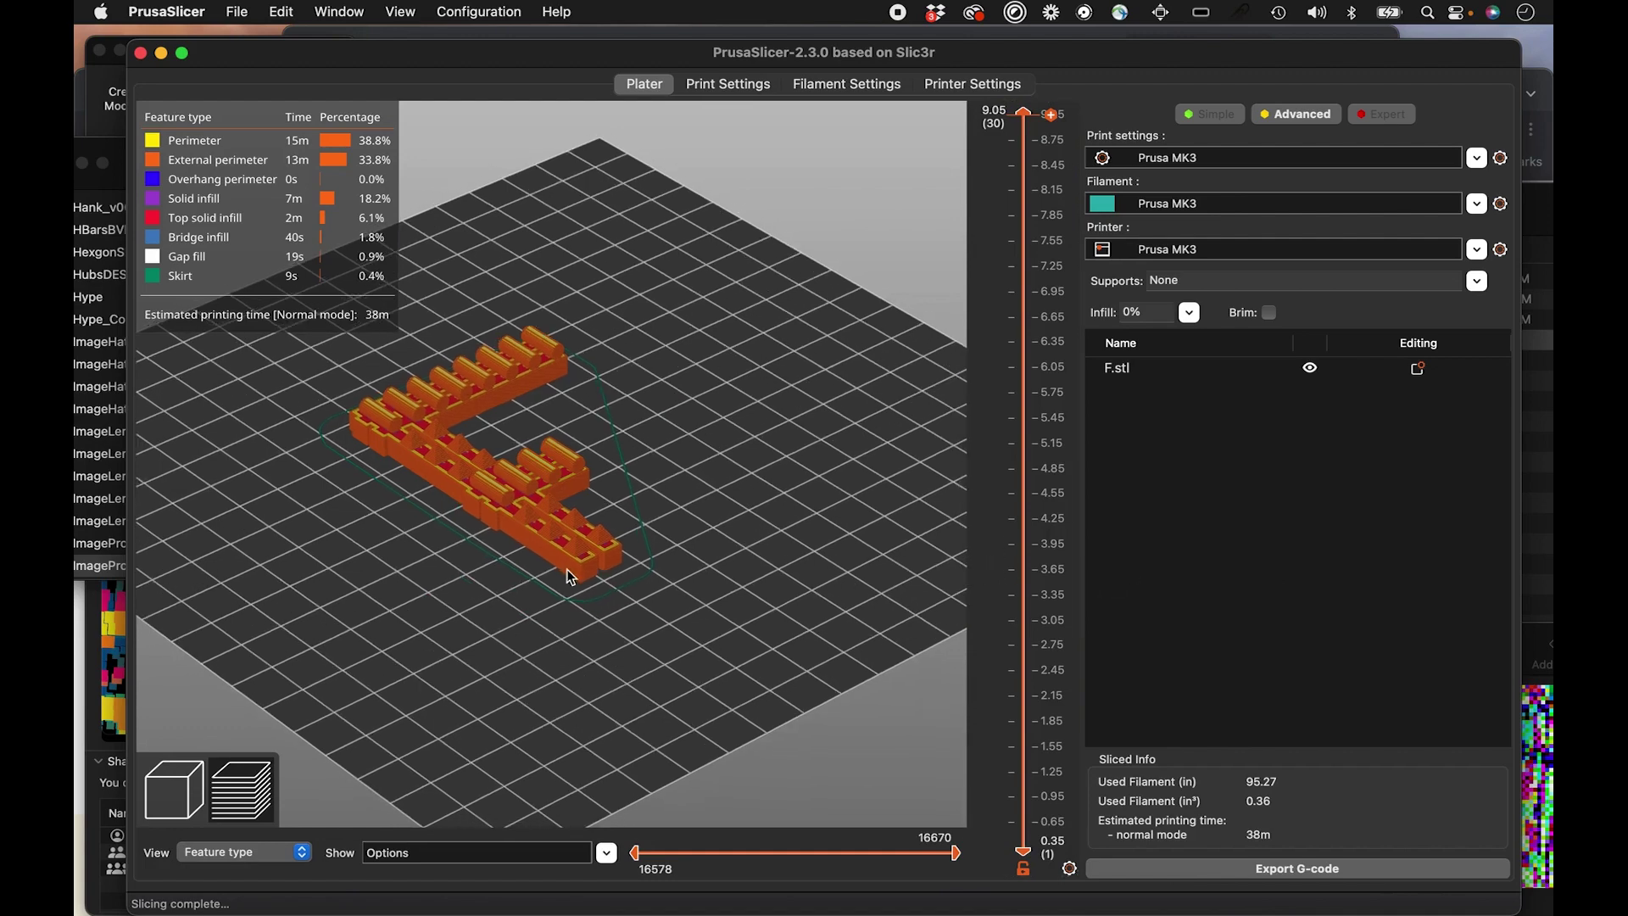
pyautogui.scroll(10, 566, 571)
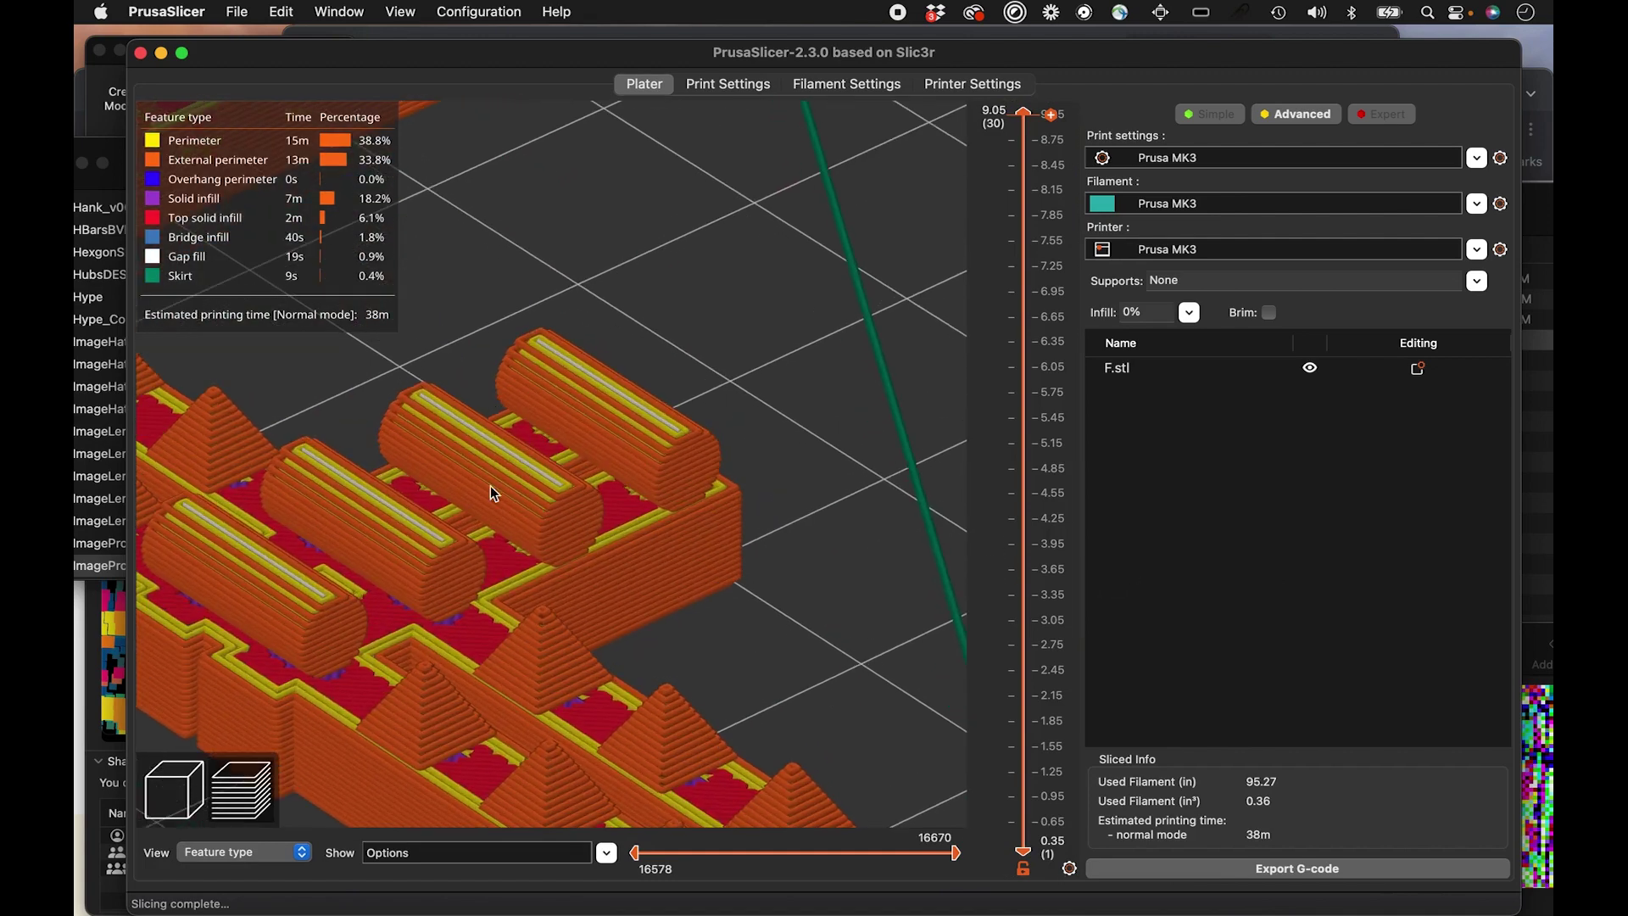
pyautogui.moveTo(566, 626); pyautogui.dragTo(632, 491)
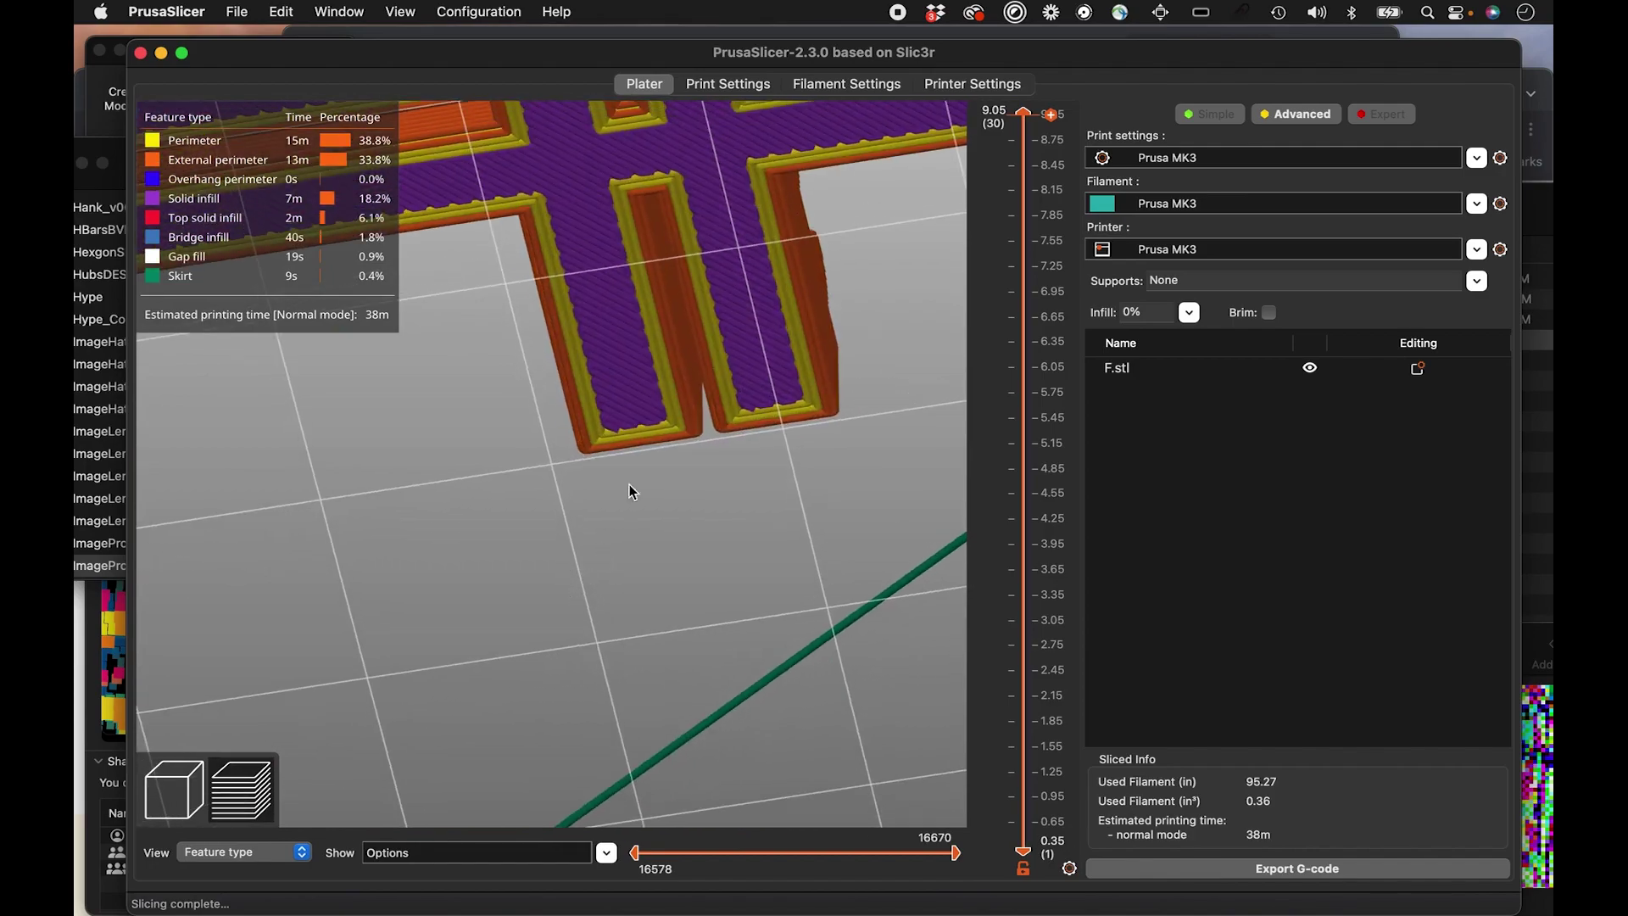
pyautogui.moveTo(654, 391); pyautogui.dragTo(623, 438)
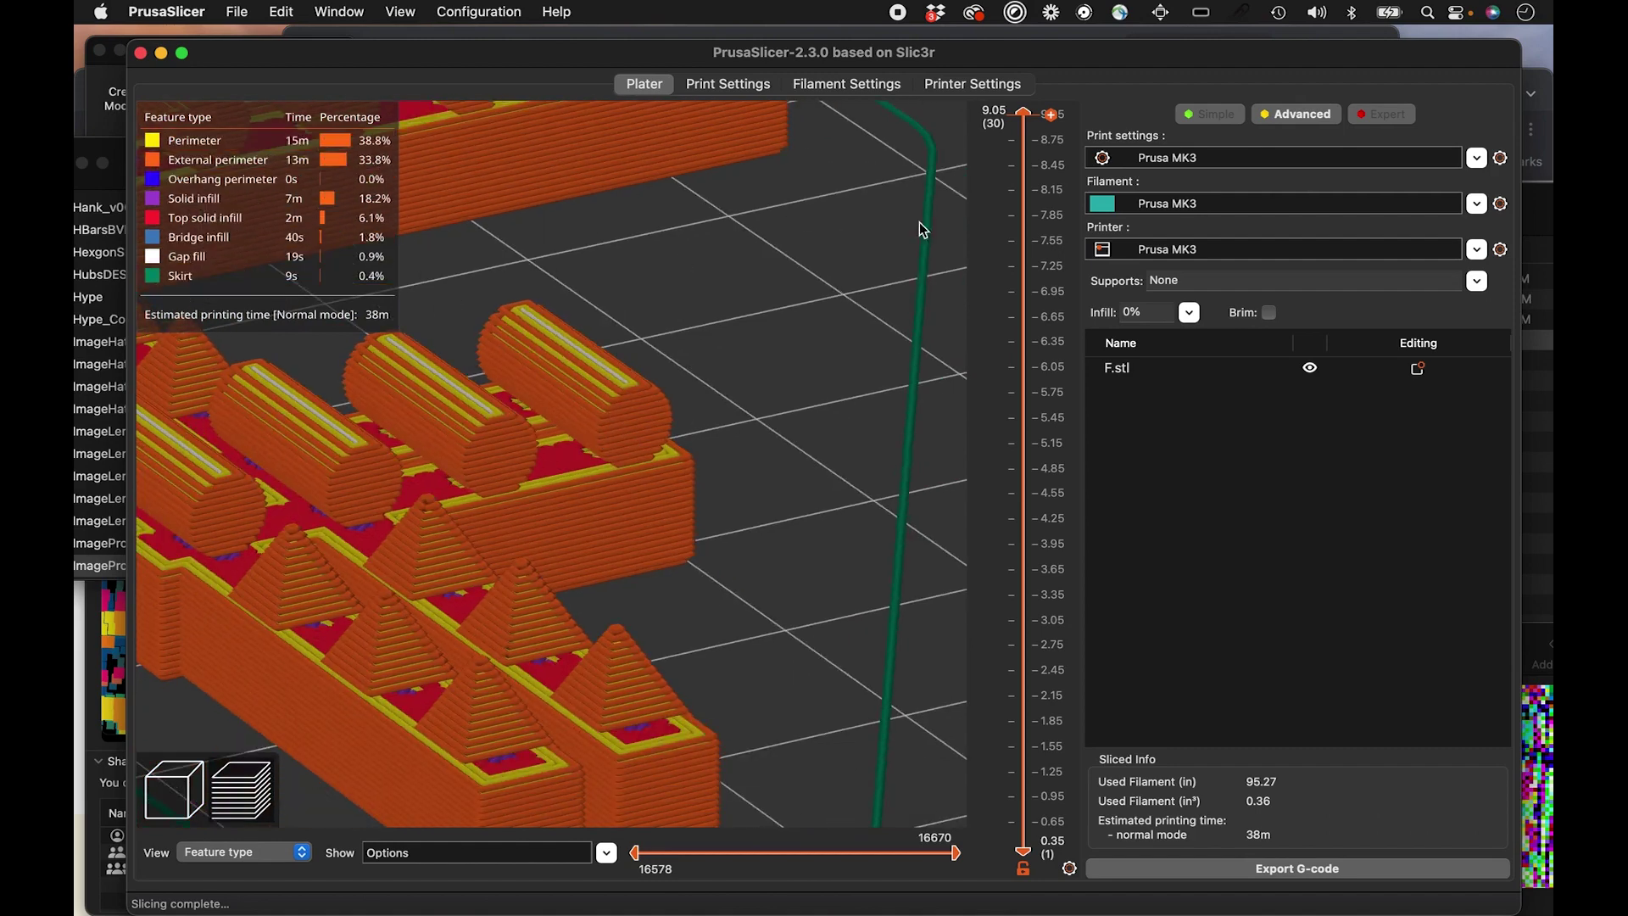
pyautogui.moveTo(1023, 111); pyautogui.dragTo(994, 907)
pyautogui.scroll(3, 551, 662)
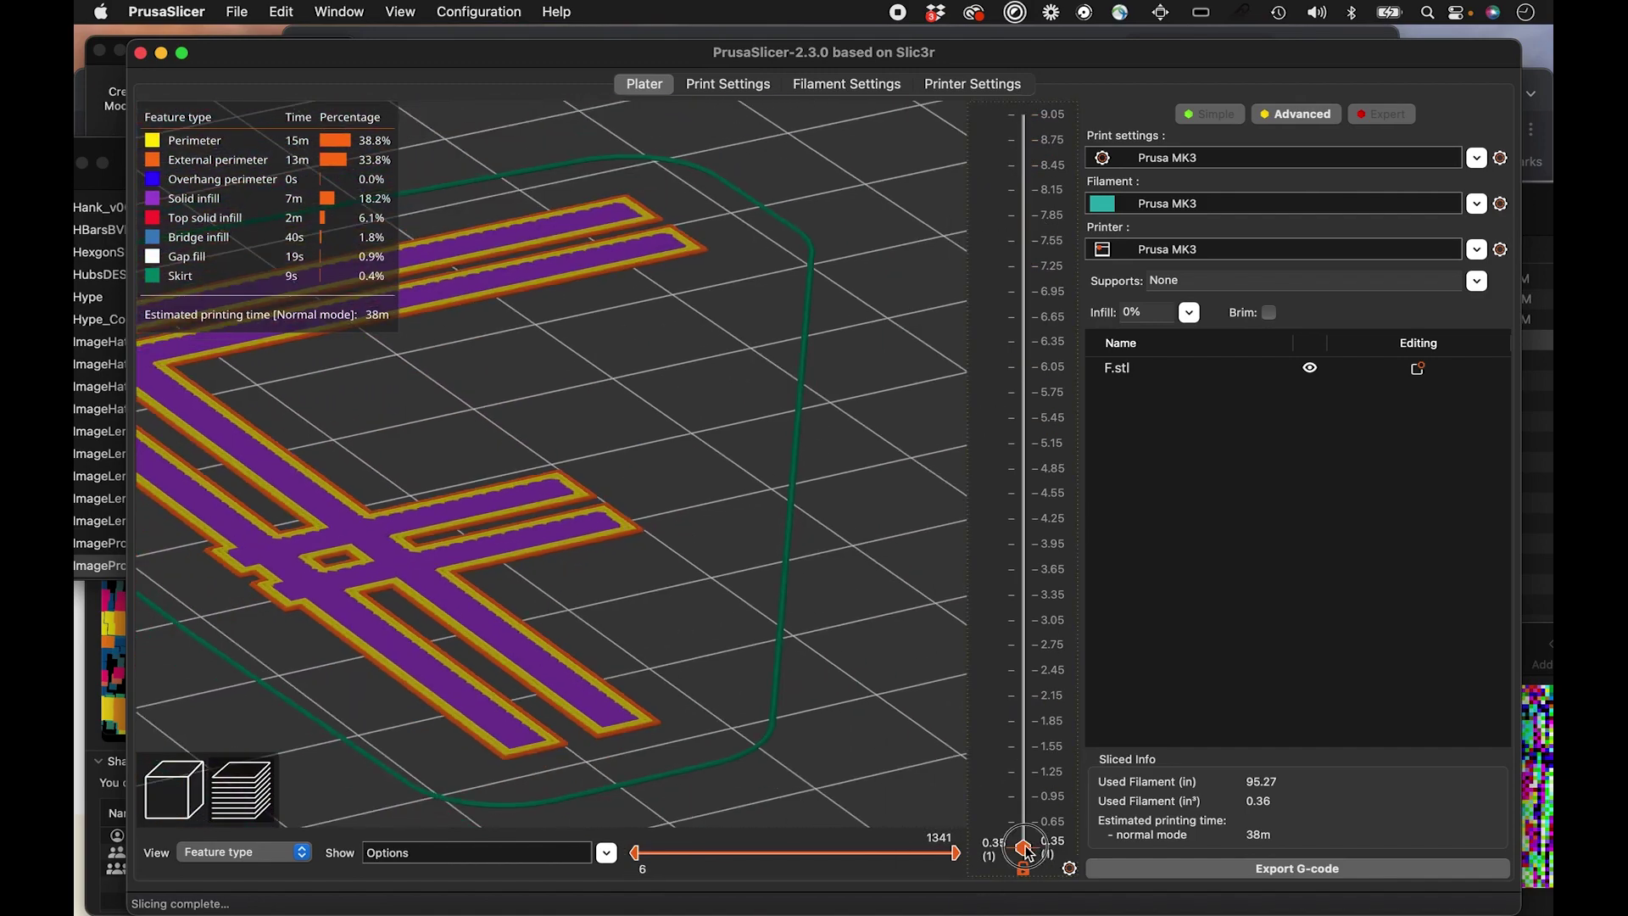
pyautogui.moveTo(1028, 850); pyautogui.dragTo(1007, 151)
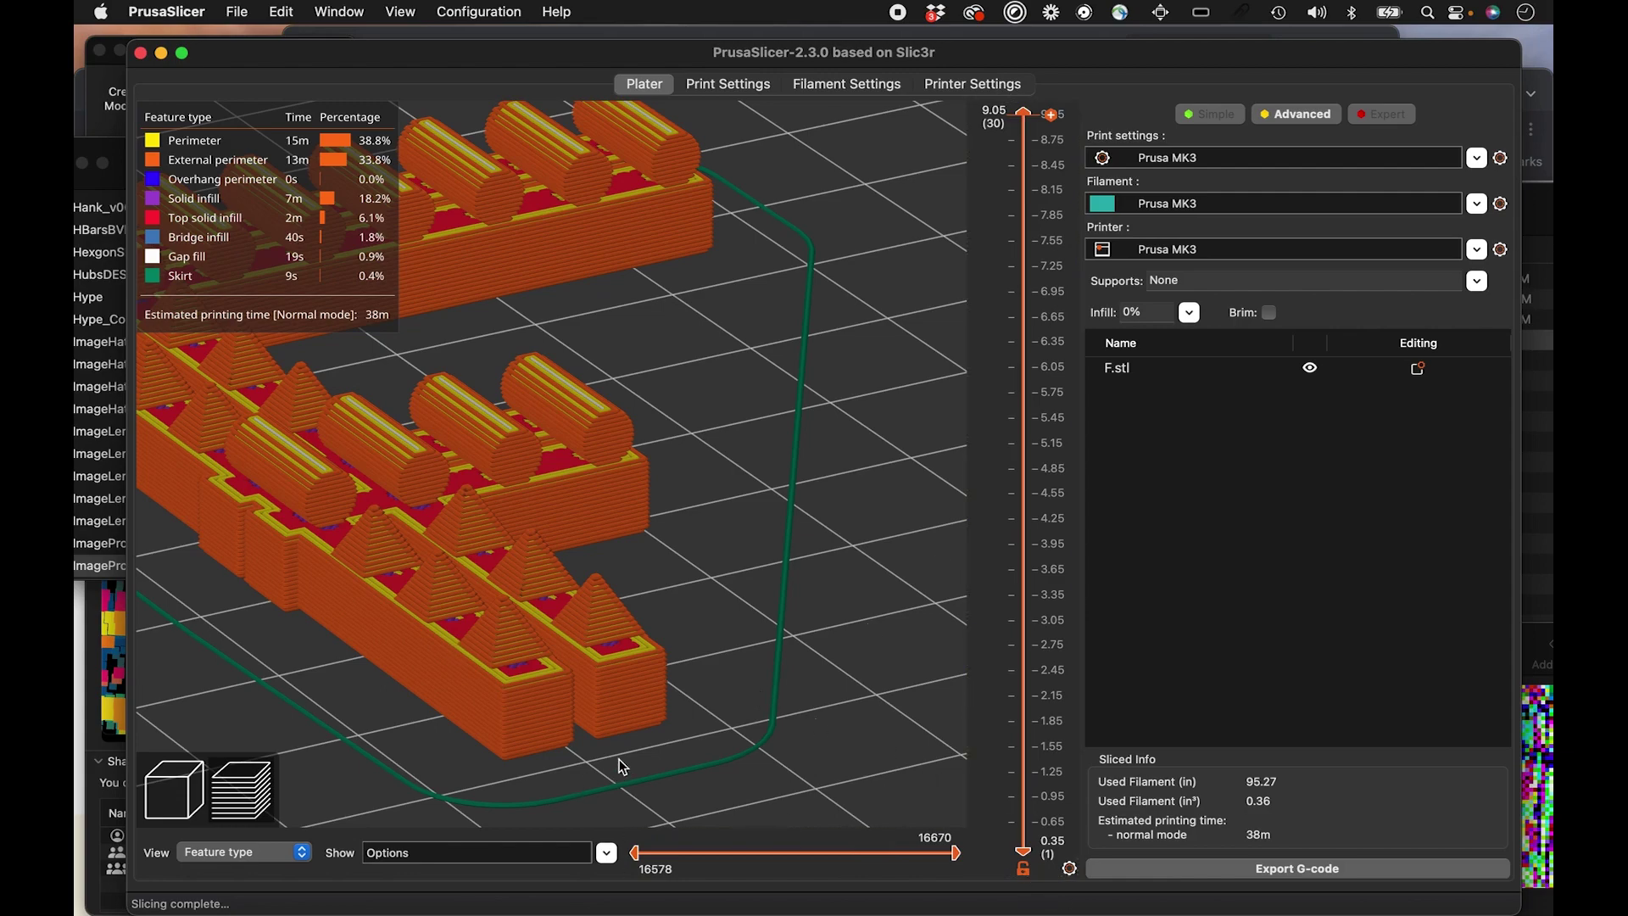
pyautogui.press('1')
pyautogui.moveTo(622, 746); pyautogui.dragTo(592, 763)
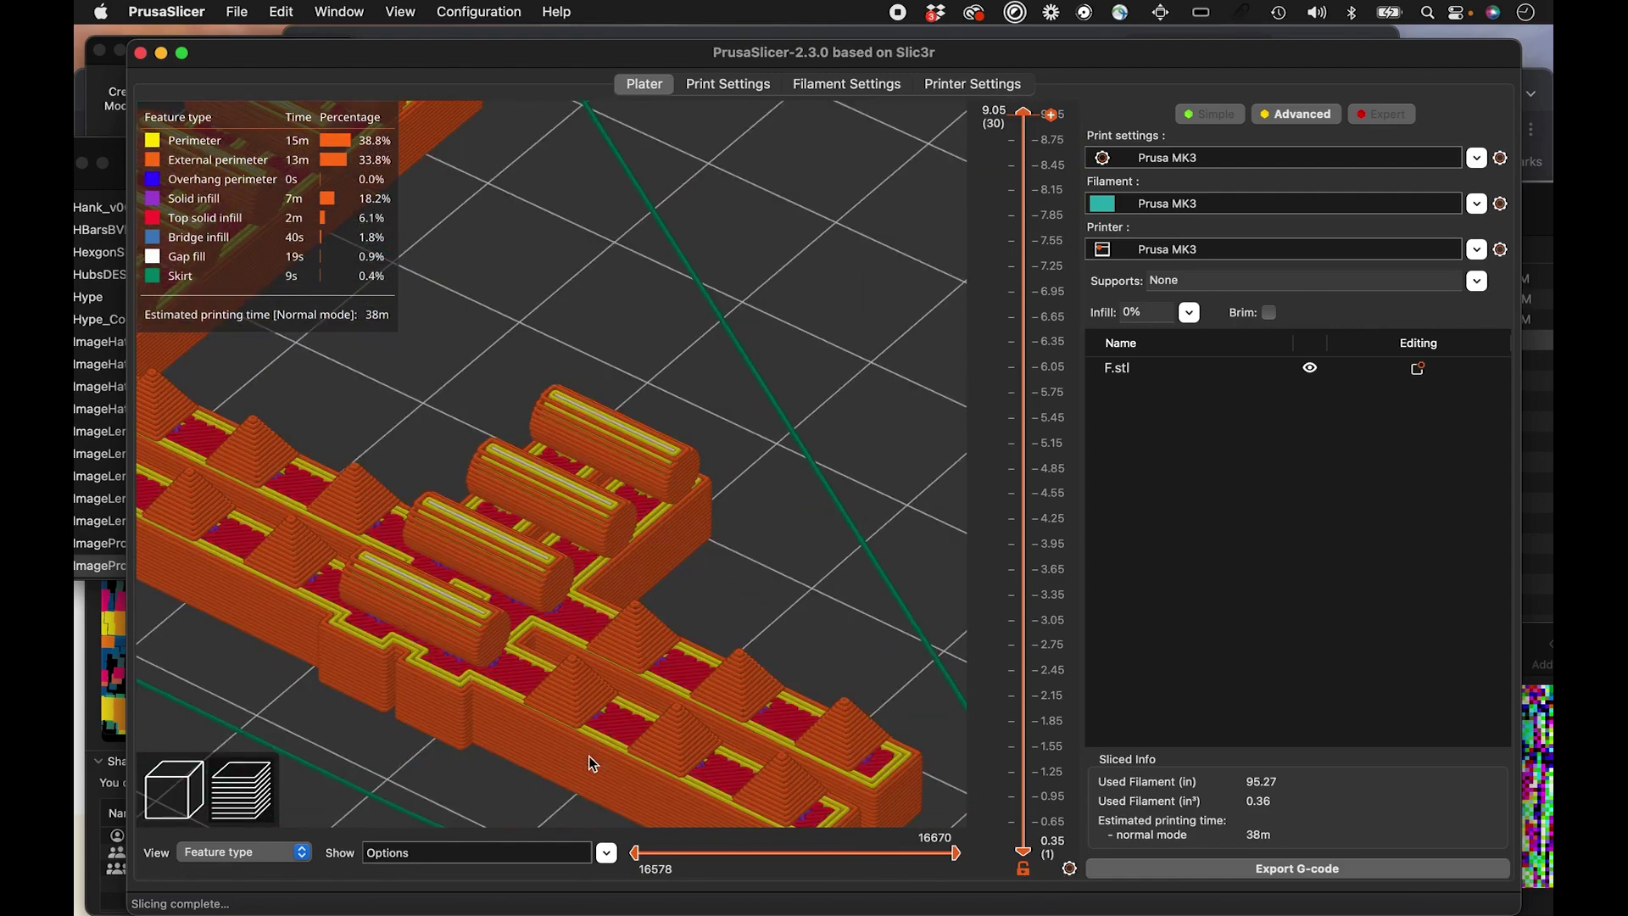